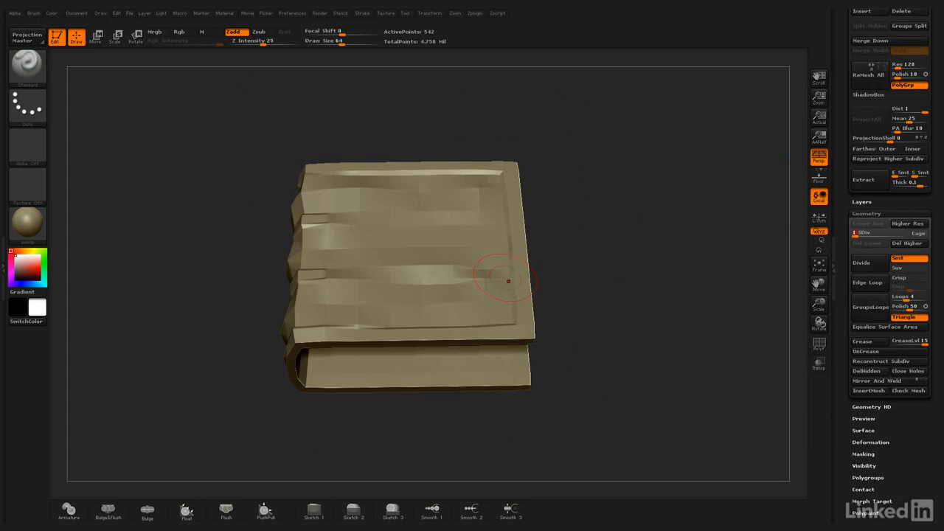
Review the export options and export the book12 cover subtool as book12.obj to the Lynda_PirateBook Base Meshes folder.
drag(846, 391, 846, 7)
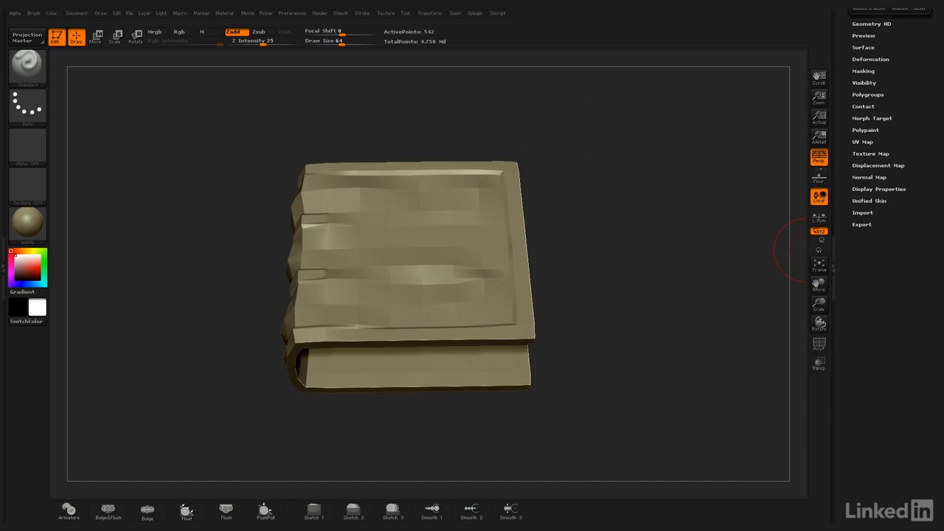
click(861, 225)
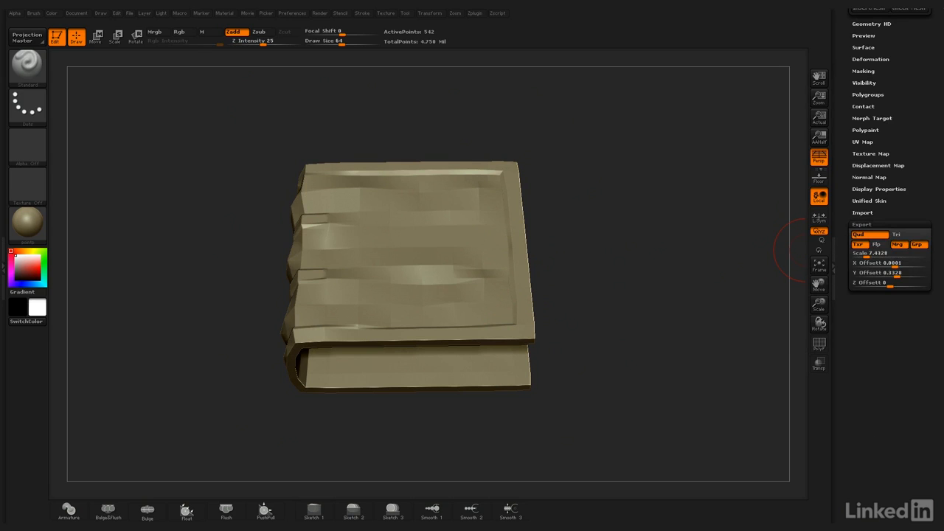
click(898, 245)
click(917, 245)
scroll(896, 185, up, 10)
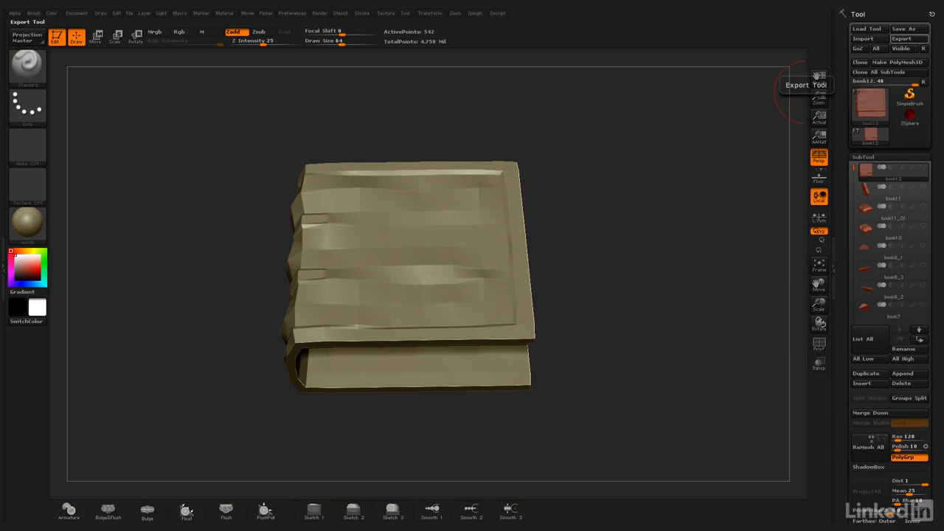
click(902, 38)
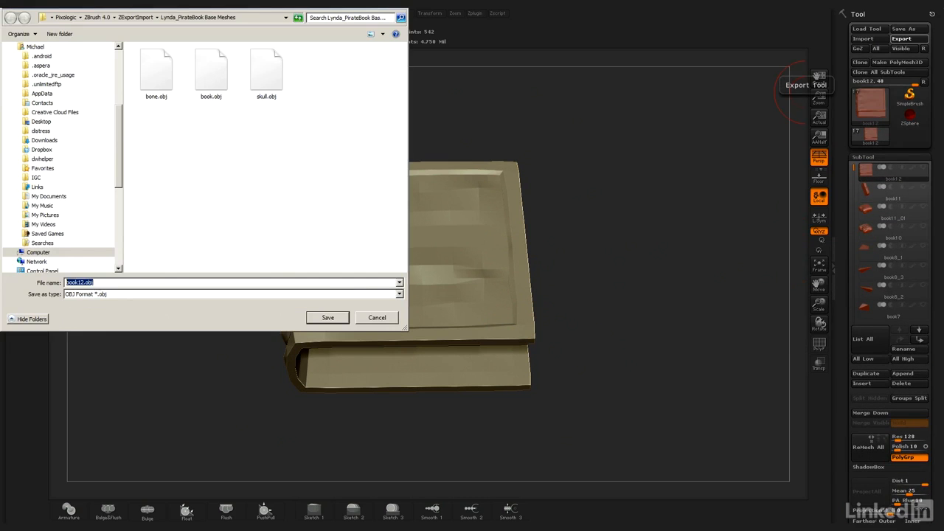
key(Return)
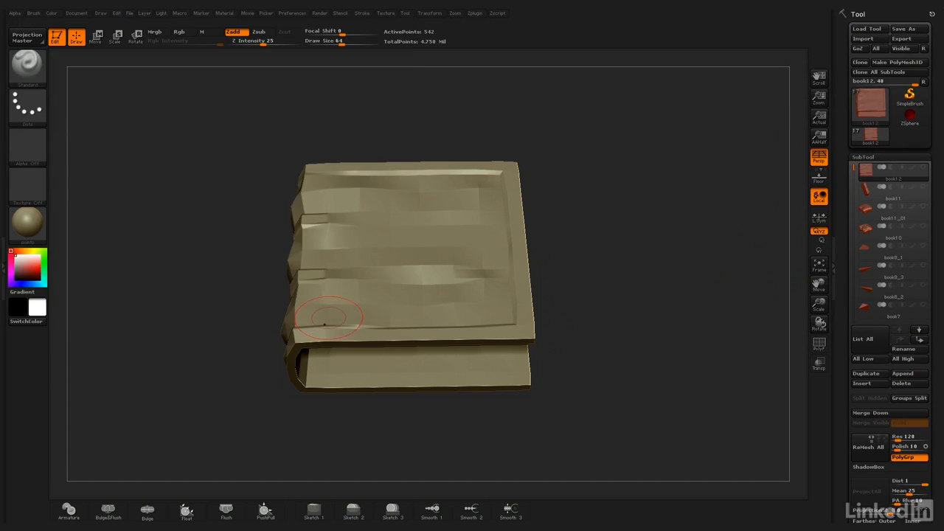
Select the book subtool holding the page block and lower it to subdivision level 1.
drag(854, 168, 854, 270)
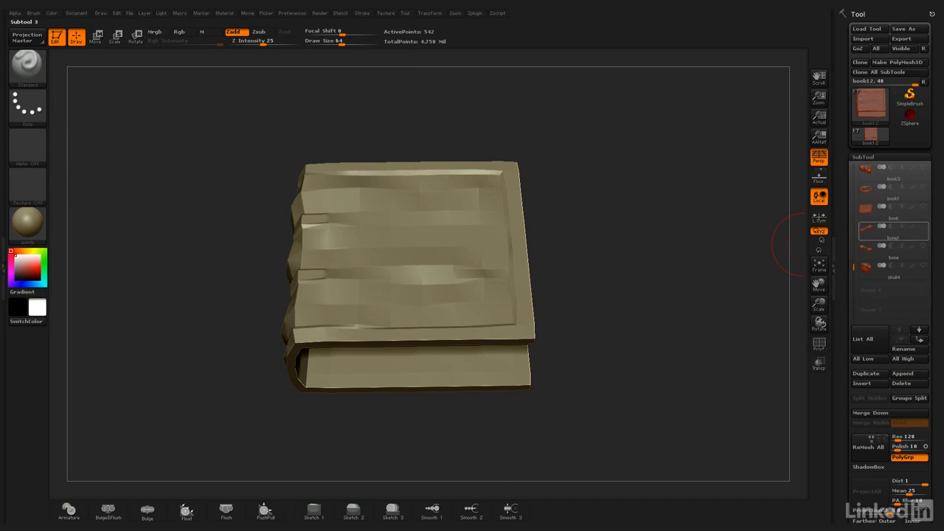
click(885, 211)
drag(846, 450, 847, 47)
drag(886, 201, 855, 200)
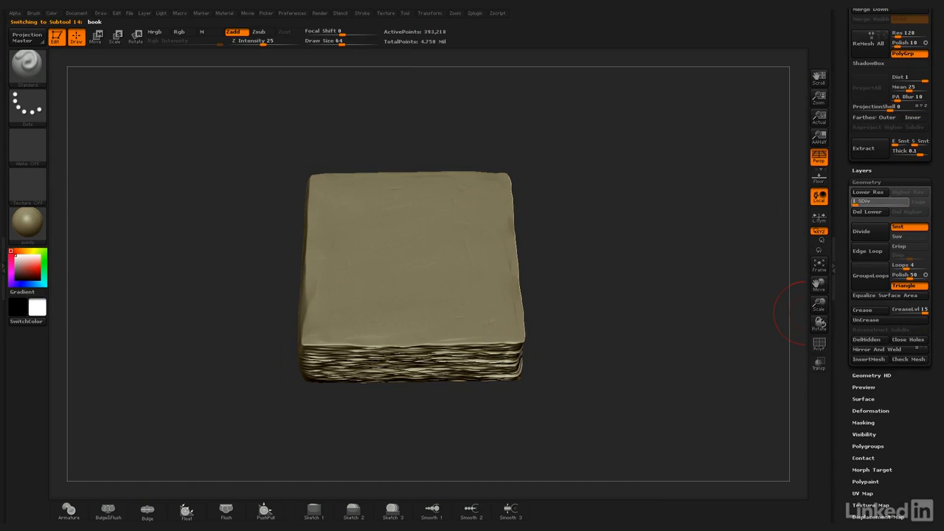
Export the page block subtool as pages.obj to the Lynda_PirateBook Base Meshes folder.
drag(847, 44, 847, 448)
click(901, 39)
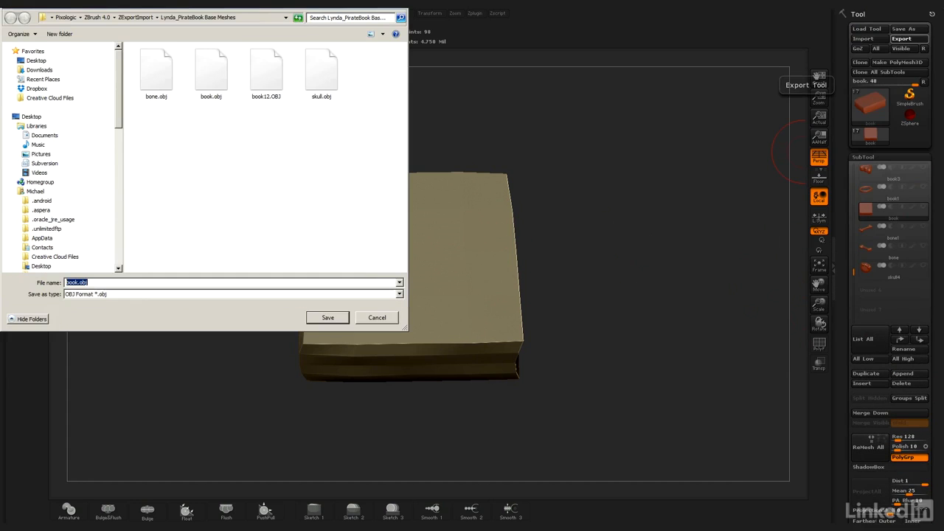
click(76, 282)
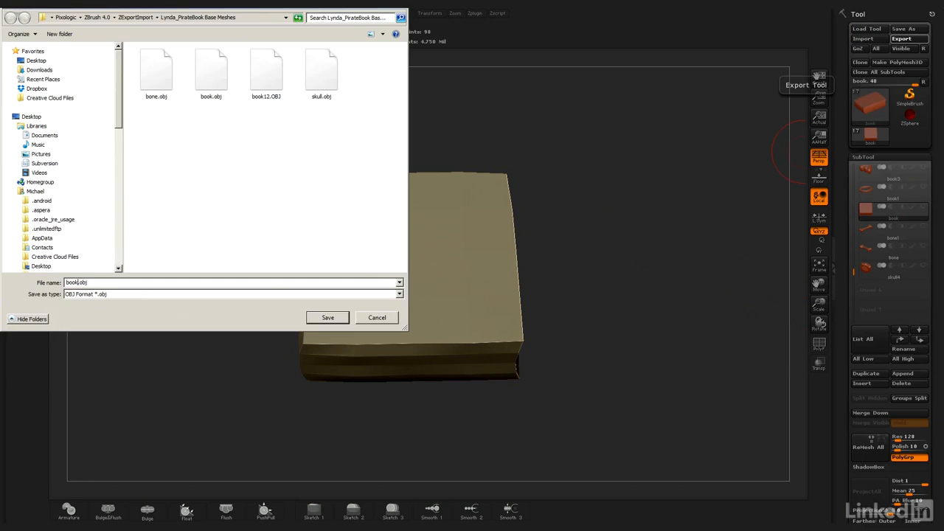
double_click(76, 282)
drag(79, 282, 43, 267)
text(page)
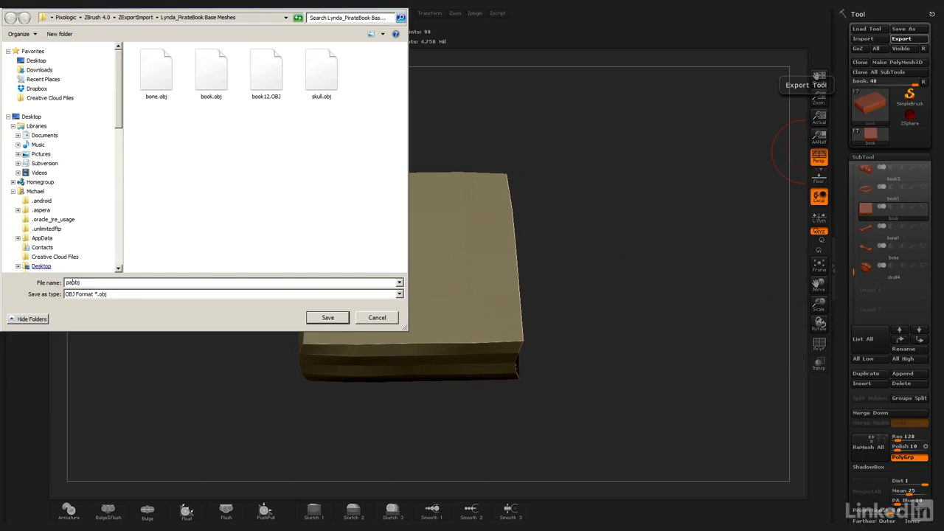
key(Return)
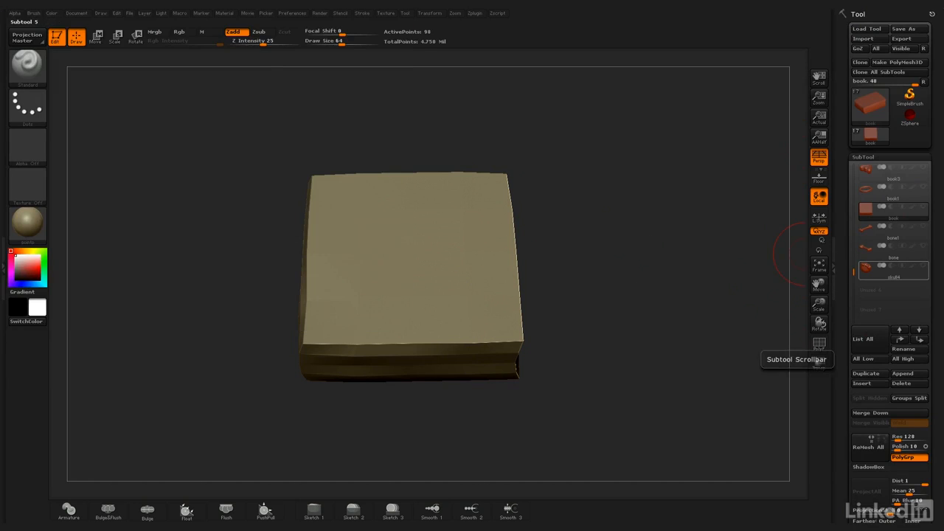
Select the skull4 subtool, inspect its shape and export it at its current resolution as skull4.obj.
mouse_move(885, 270)
click(885, 270)
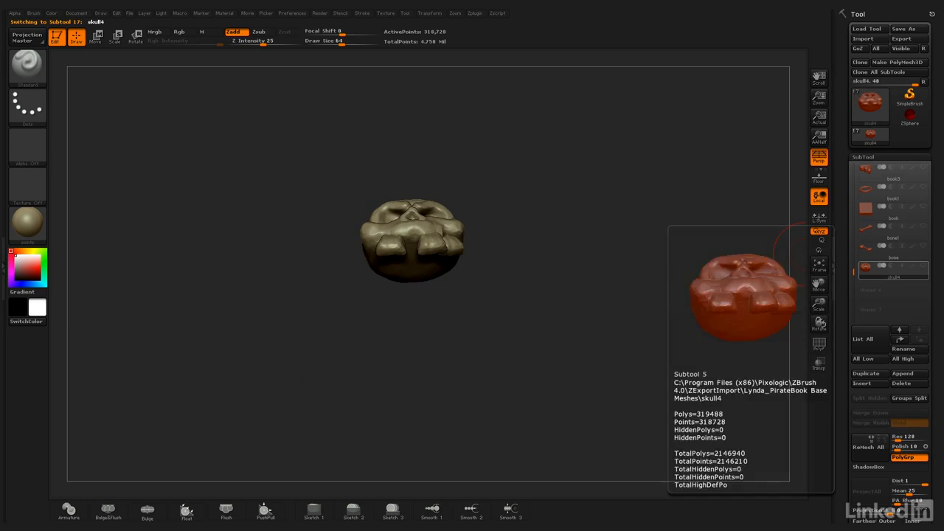
drag(559, 235, 574, 250)
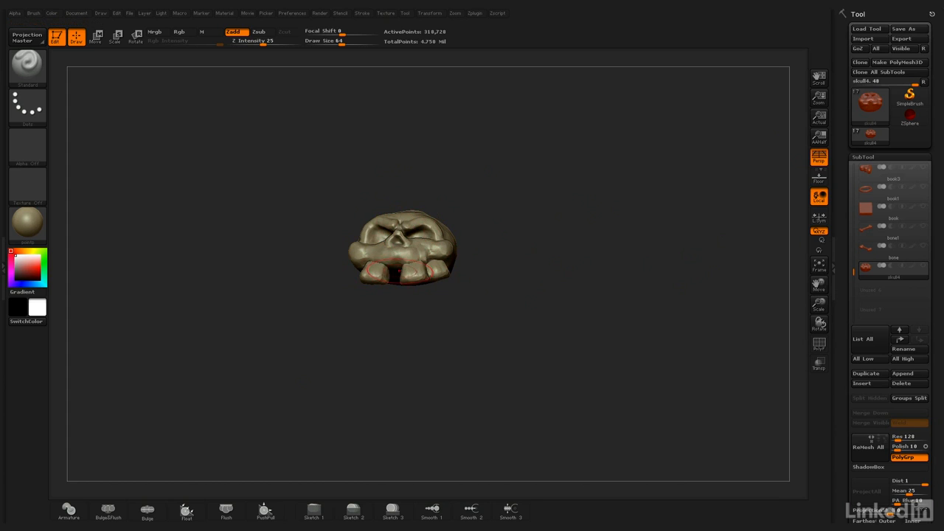
drag(612, 264, 514, 250)
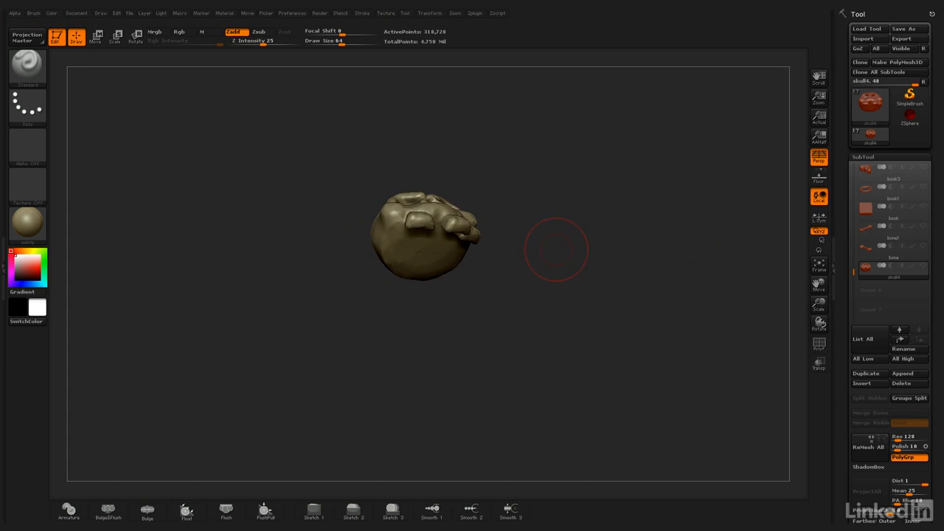
drag(583, 242, 589, 265)
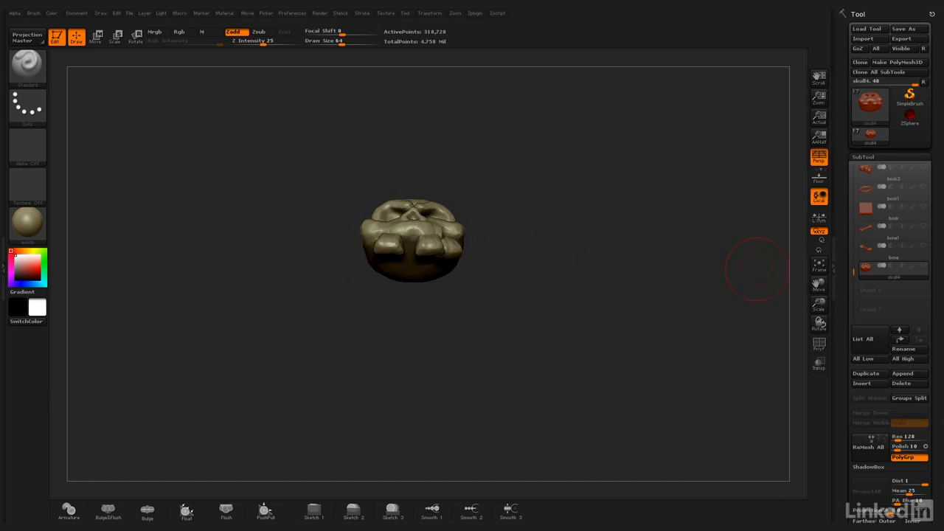
mouse_move(843, 295)
mouse_down()
mouse_move(844, 74)
mouse_move(843, 182)
mouse_up()
click(862, 239)
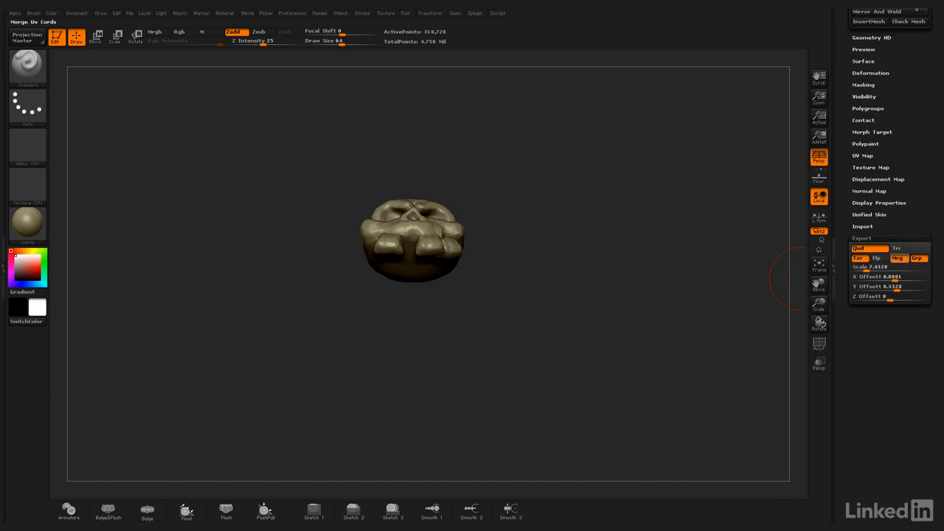
click(897, 259)
click(917, 258)
drag(843, 221, 843, 509)
click(902, 39)
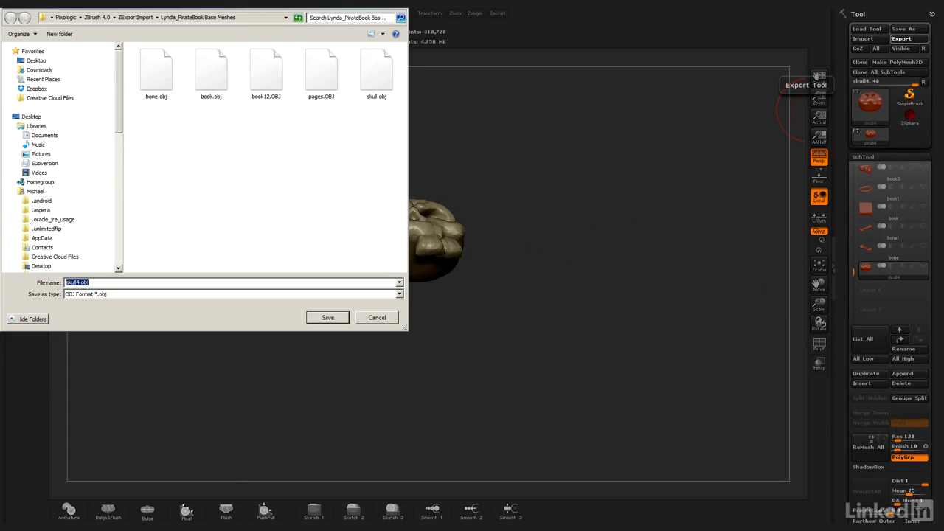
key(Return)
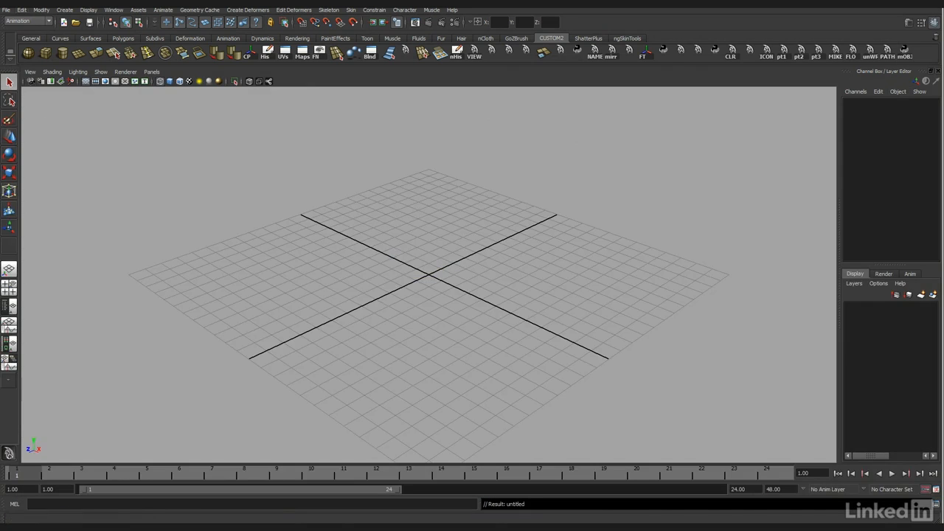
Switch to Maya and import pages.OBJ from the Lynda_PirateBook Base Meshes folder into the empty scene.
click(6, 9)
click(24, 92)
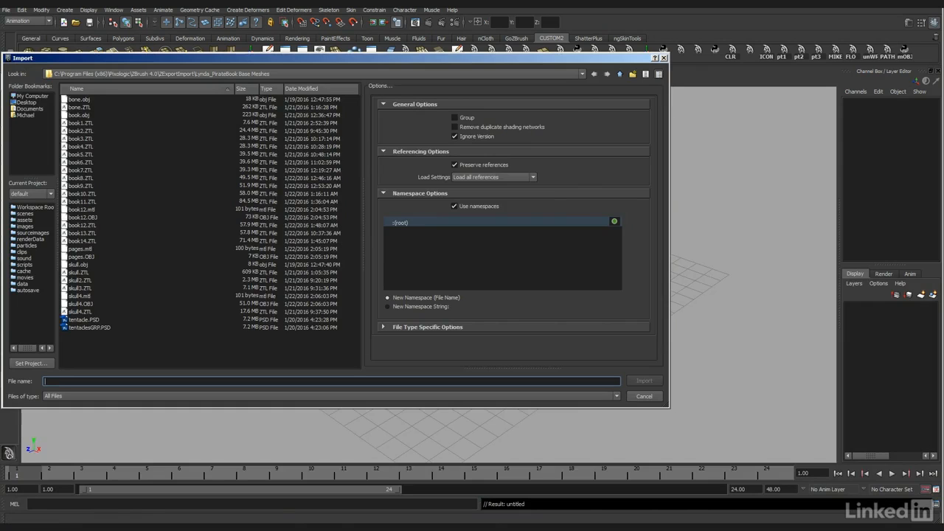
click(81, 257)
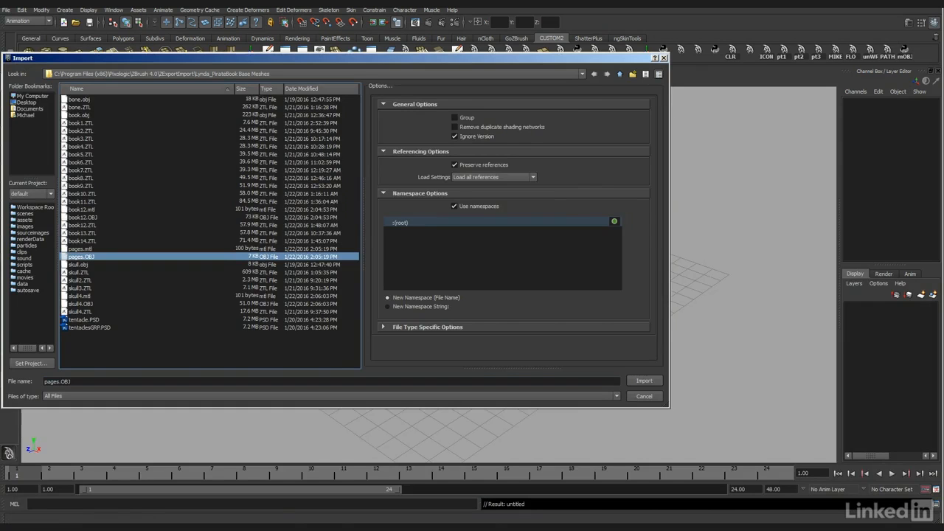
click(644, 381)
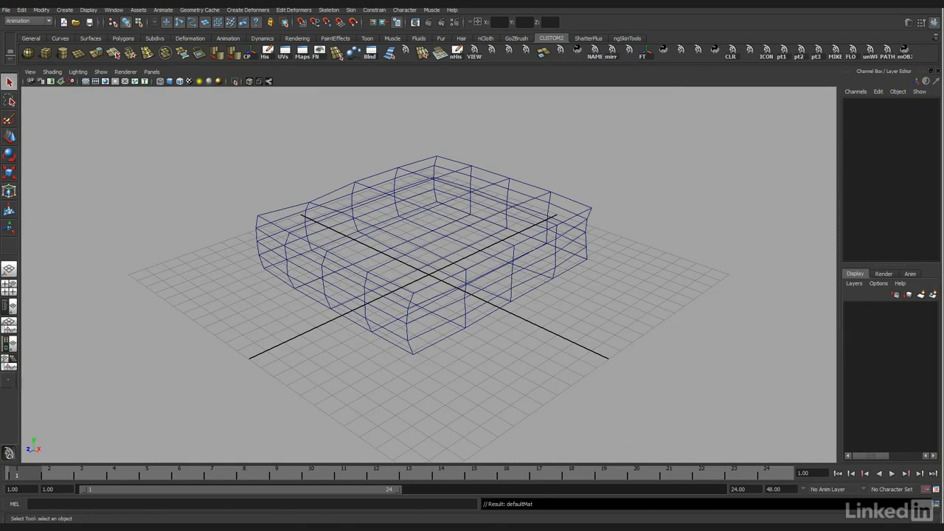
Import the book12.OBJ cover mesh into the scene and display the models shaded.
click(6, 10)
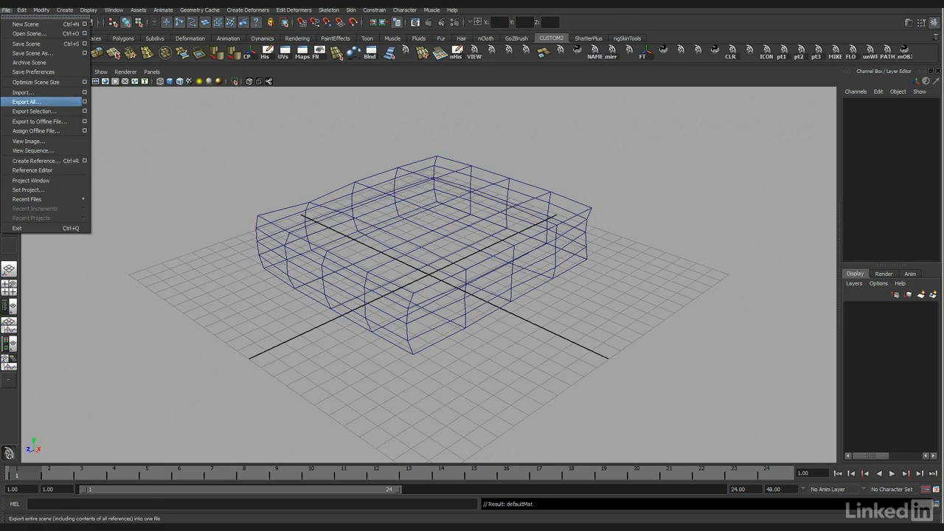
click(22, 91)
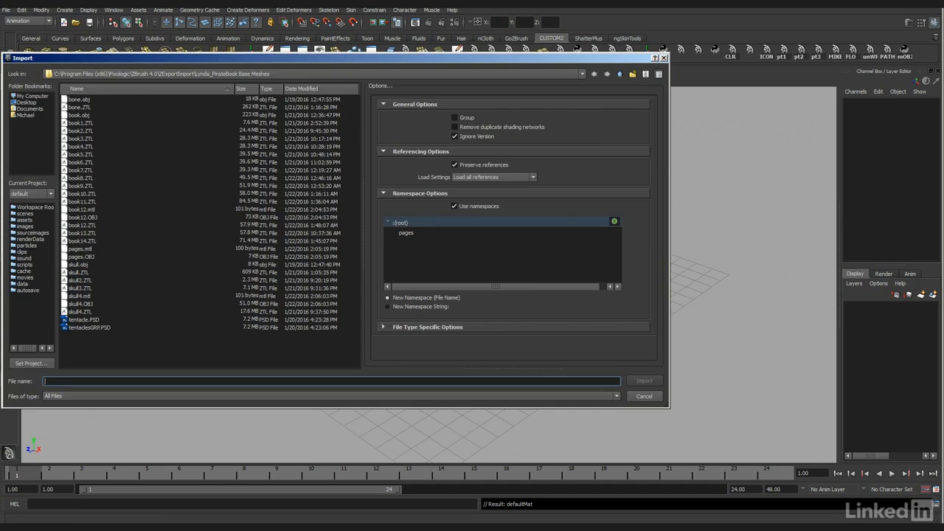
click(83, 218)
click(644, 380)
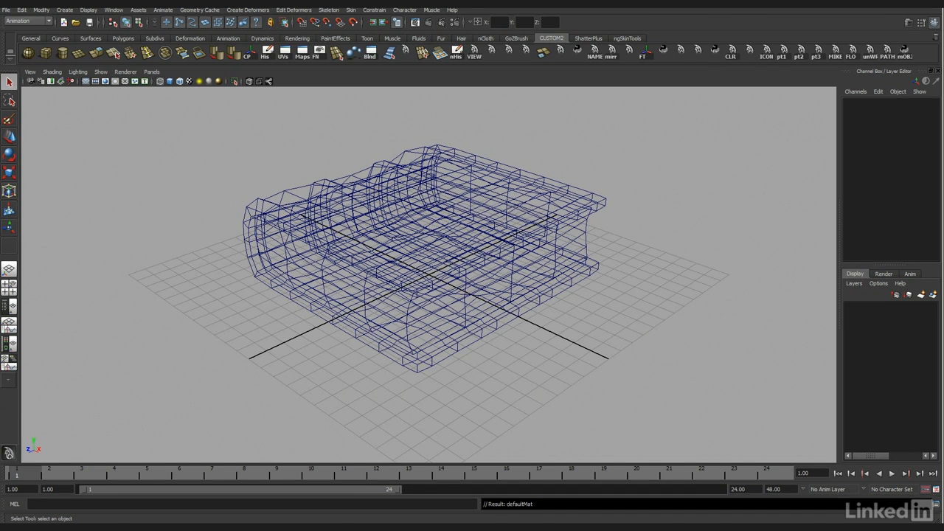
alt+drag(420, 273, 528, 289)
click(170, 81)
Import the skull4.OBJ mesh into the scene with the book.
click(5, 10)
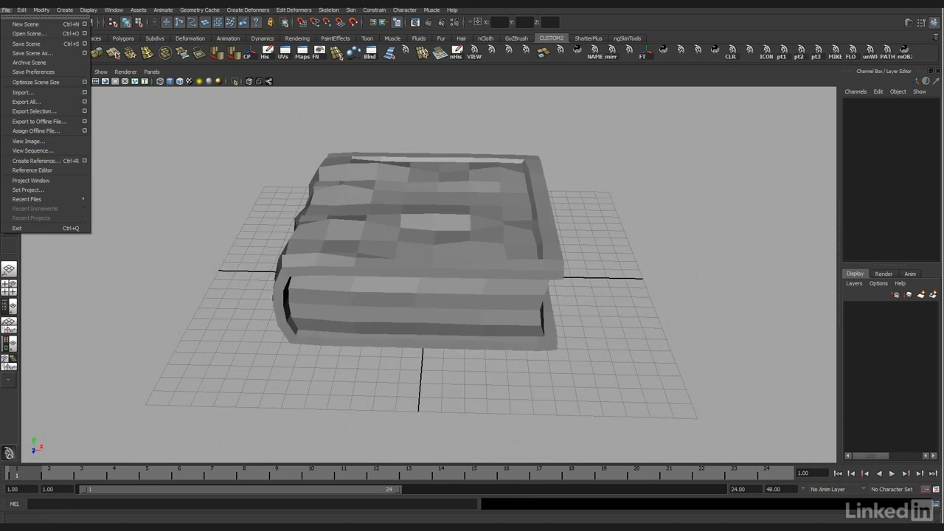
click(29, 92)
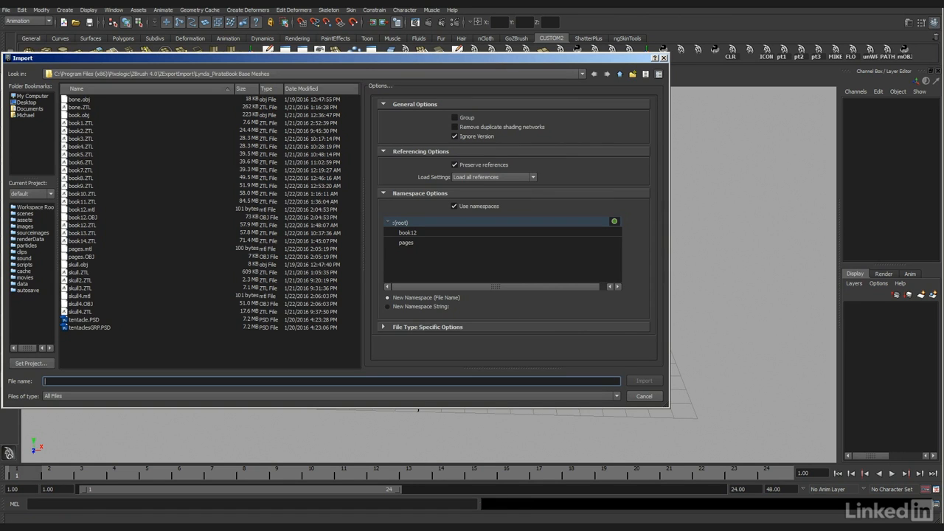
click(81, 304)
click(644, 380)
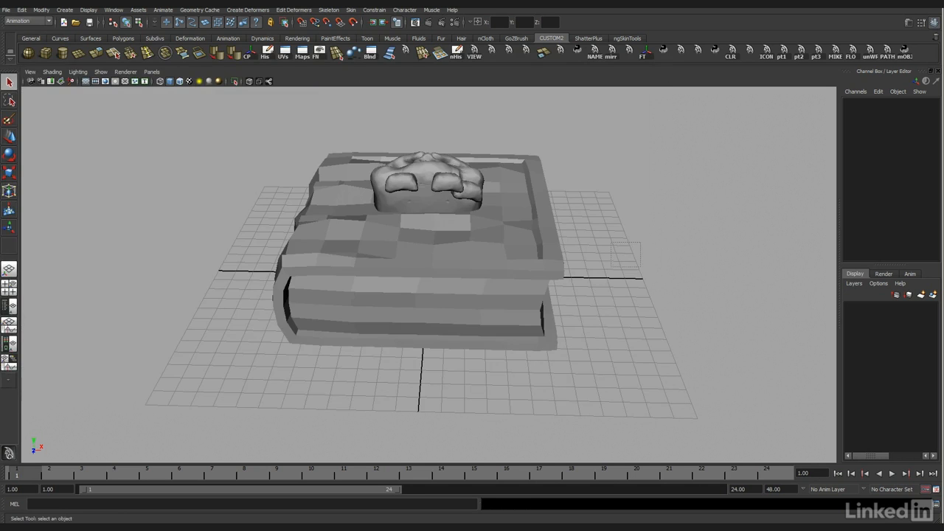
Put the skull mesh on a new display layer and hide that layer.
alt+drag(442, 280, 442, 259)
click(428, 180)
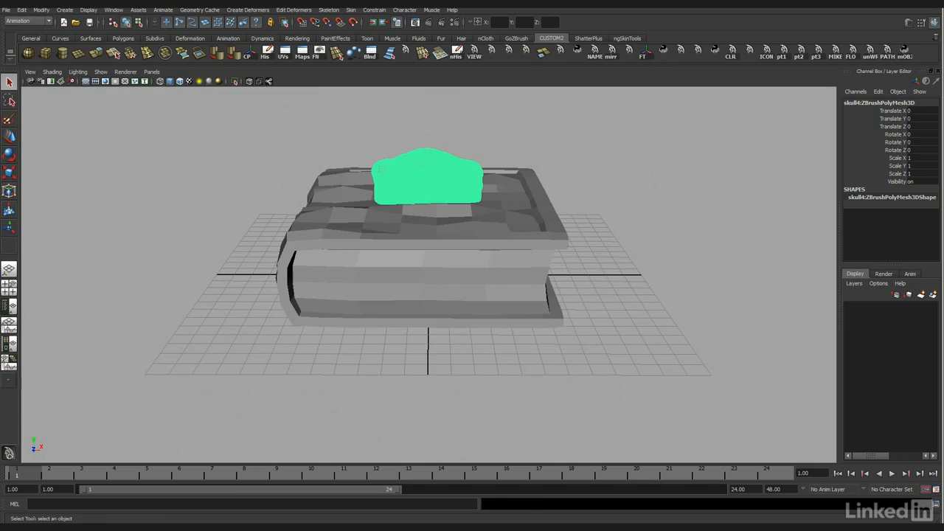
click(933, 294)
click(851, 308)
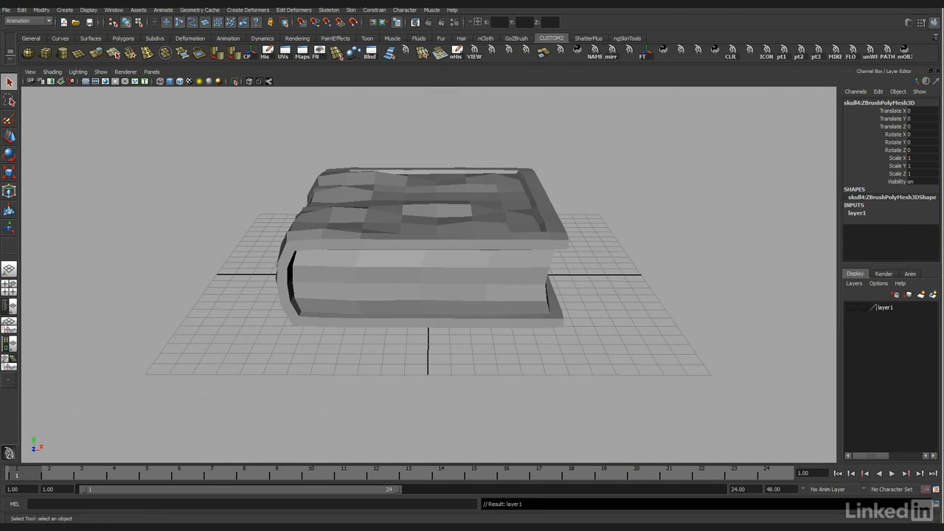
Create a lattice deformer with 6 × 4 × 4 divisions around the book cover and pages together.
alt+drag(443, 280, 441, 247)
click(535, 233)
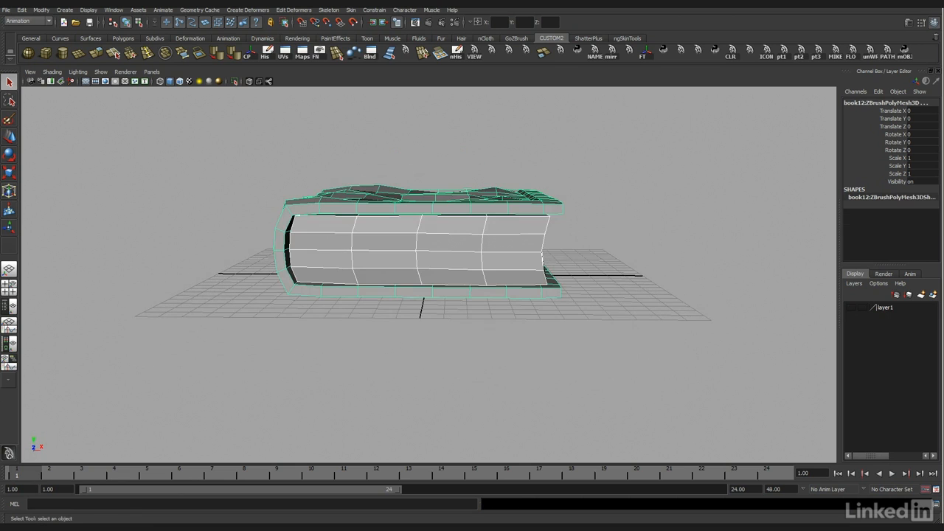
click(28, 21)
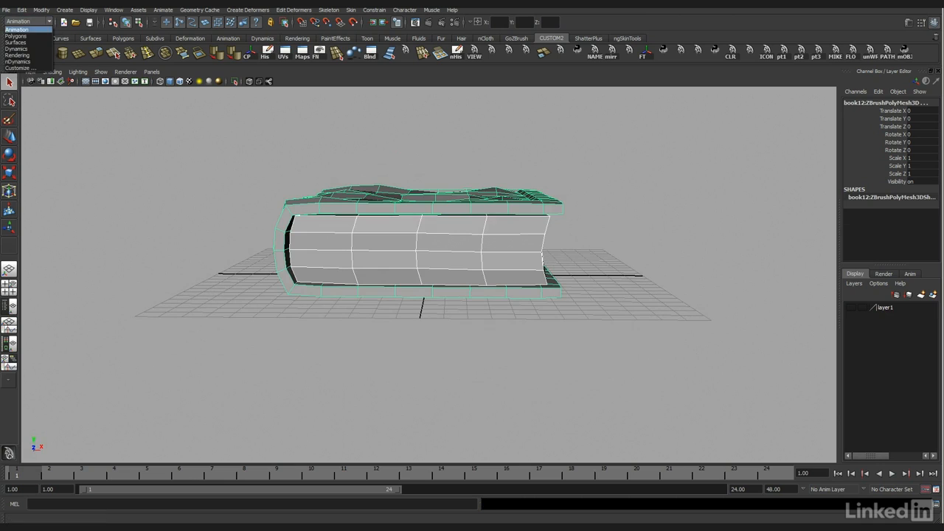
click(28, 20)
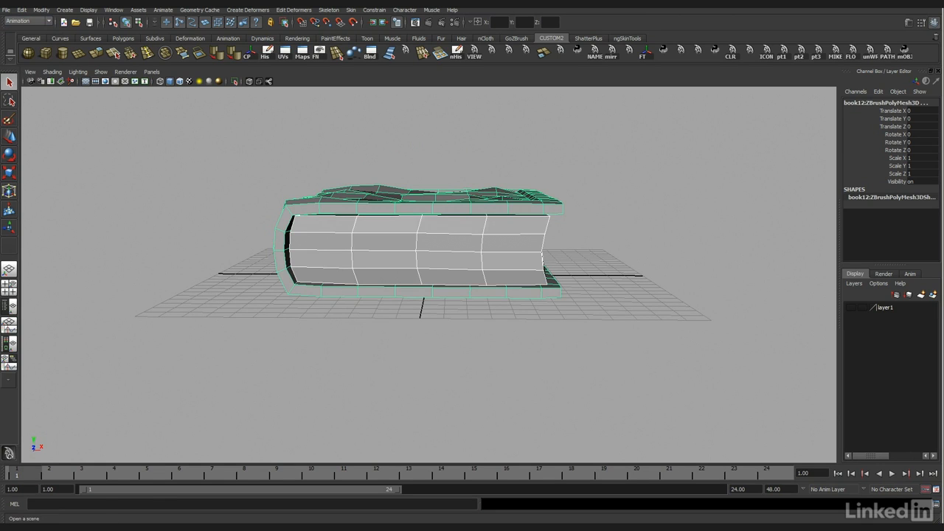
click(247, 10)
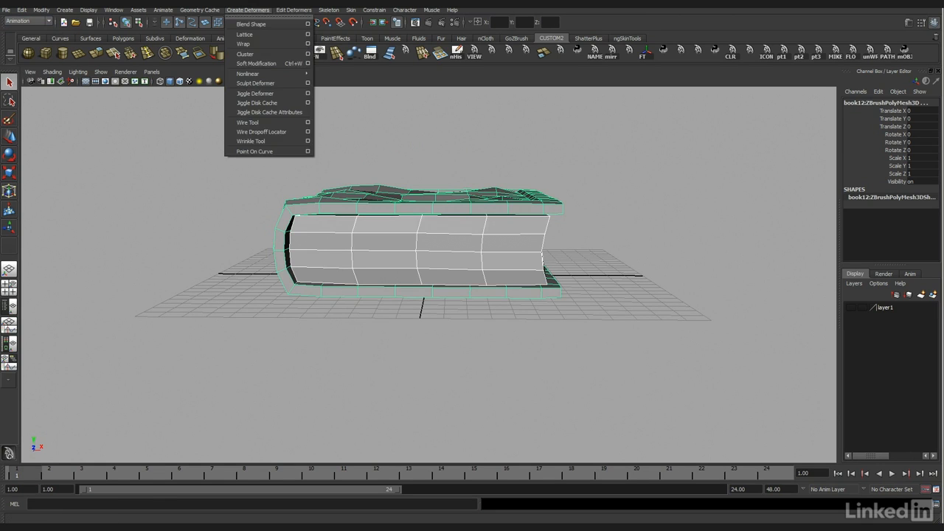
click(307, 34)
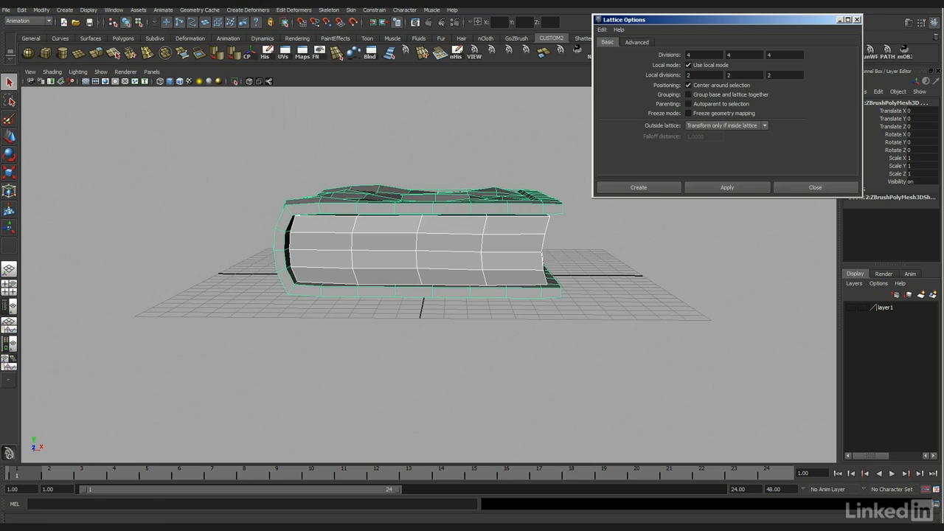
drag(678, 23, 667, 129)
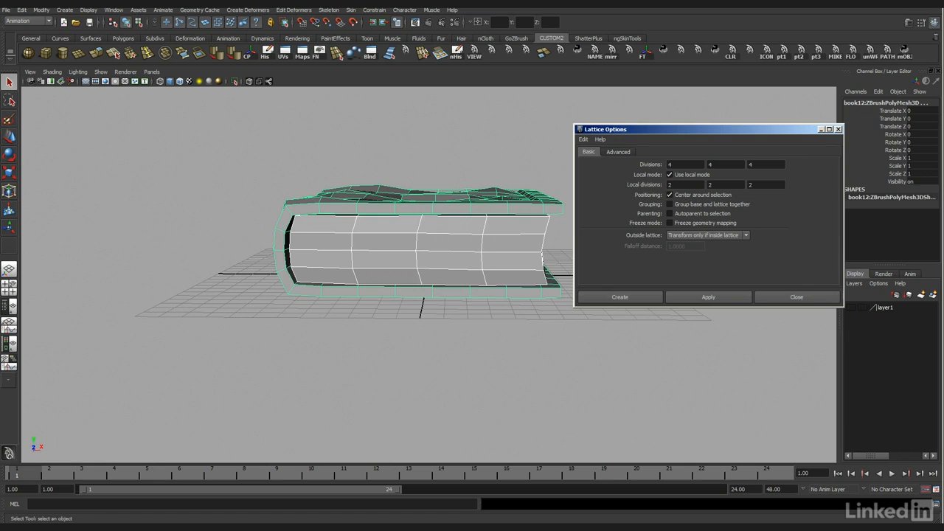
double_click(671, 165)
text(6)
key(Tab)
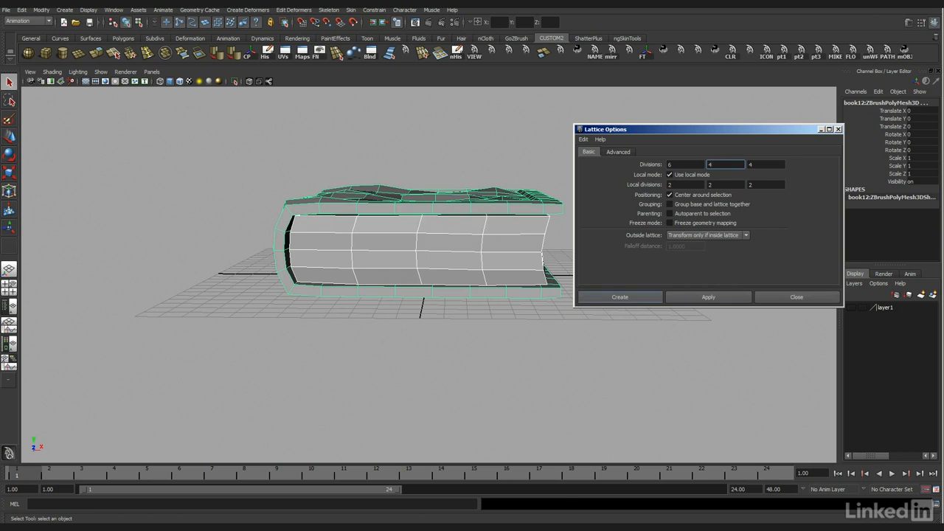
click(620, 297)
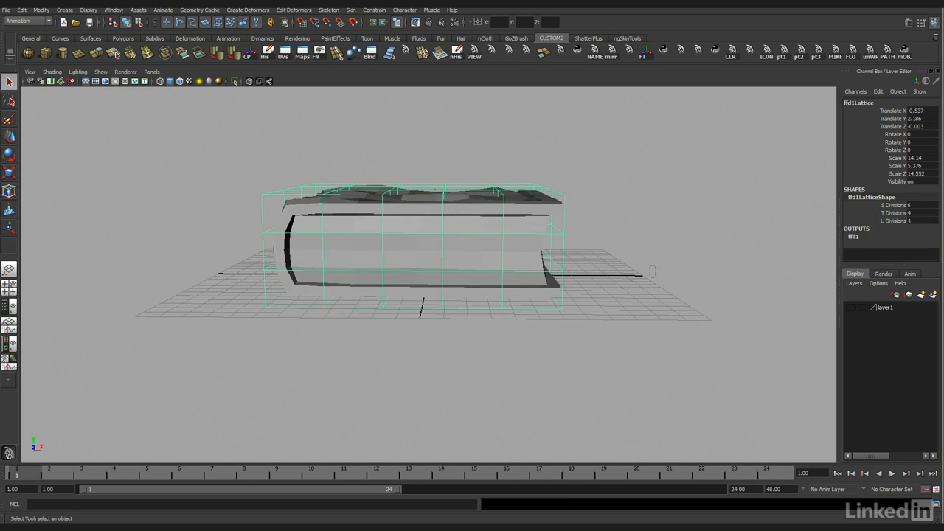
Select the outermost lattice points along the book's spine and move them slightly inward along X.
click(649, 267)
alt+drag(650, 267, 650, 236)
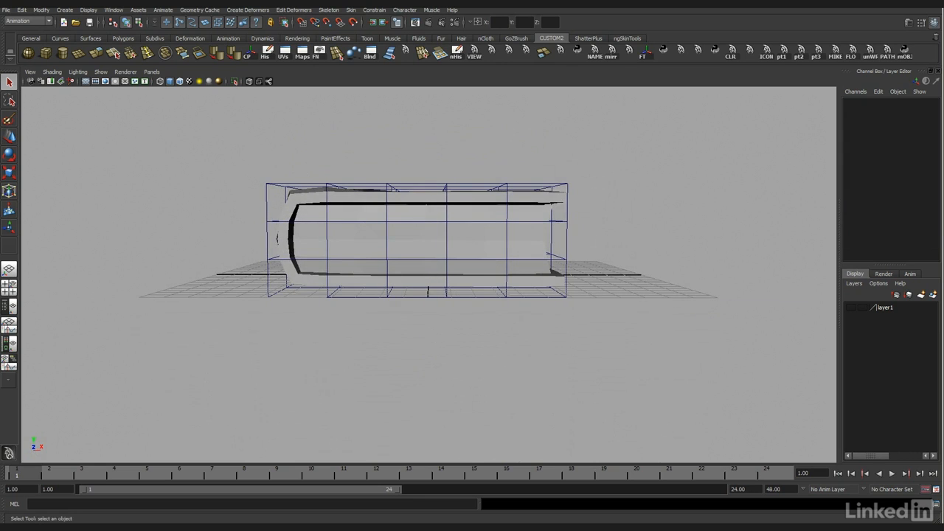
right_drag(421, 183, 419, 161)
alt+middle_drag(419, 177, 480, 168)
drag(286, 150, 401, 341)
key(w)
mouse_move(374, 239)
mouse_down()
mouse_move(387, 239)
mouse_move(385, 226)
mouse_up()
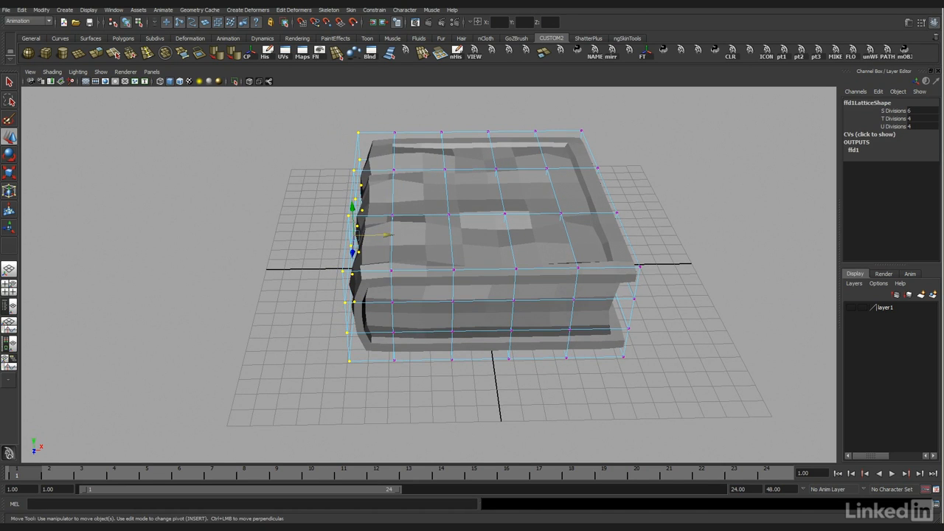
Move the two lattice point columns nearest the spine slightly inward together to narrow the book.
drag(303, 117, 415, 396)
drag(404, 235, 409, 234)
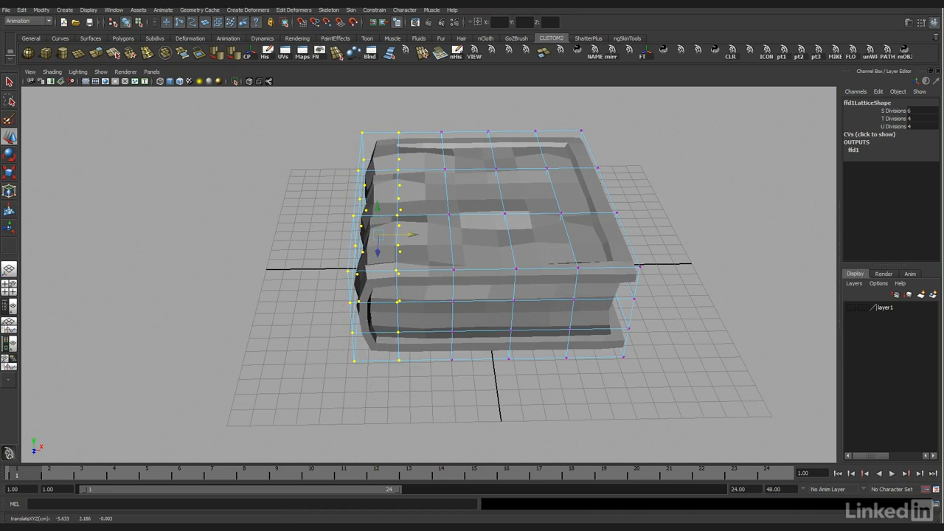
alt+middle_drag(410, 243, 348, 239)
alt+drag(347, 239, 338, 226)
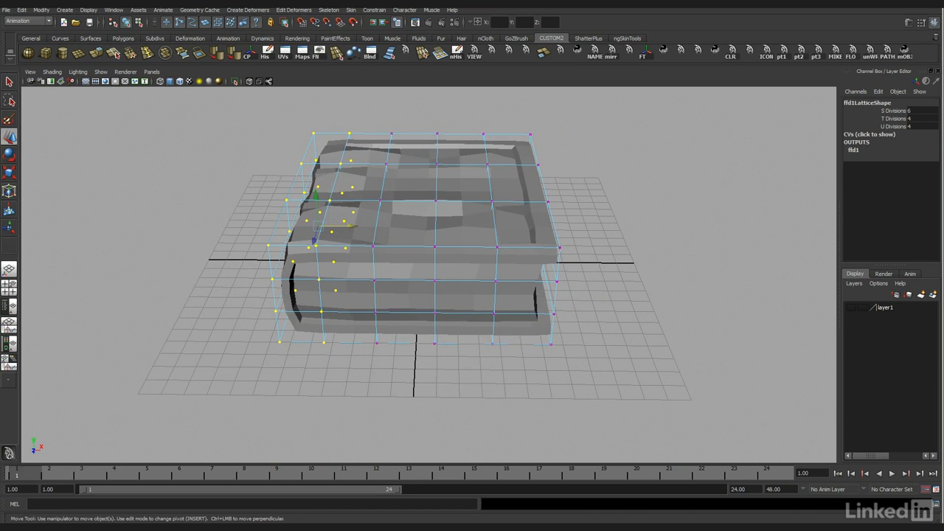
alt+drag(338, 225, 332, 203)
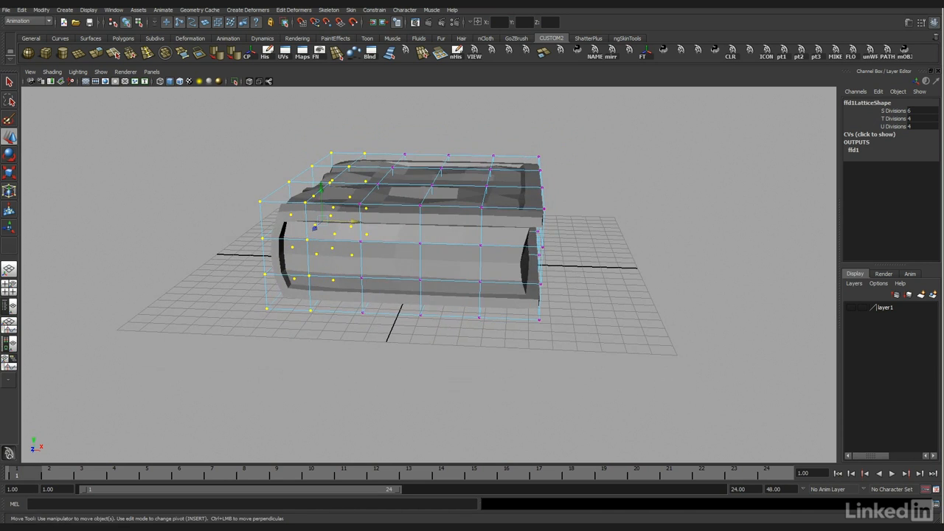
Move the outermost lattice points at the book's fore edge slightly inward.
drag(534, 338, 524, 384)
mouse_move(575, 237)
mouse_down()
mouse_move(574, 303)
mouse_move(574, 241)
mouse_up()
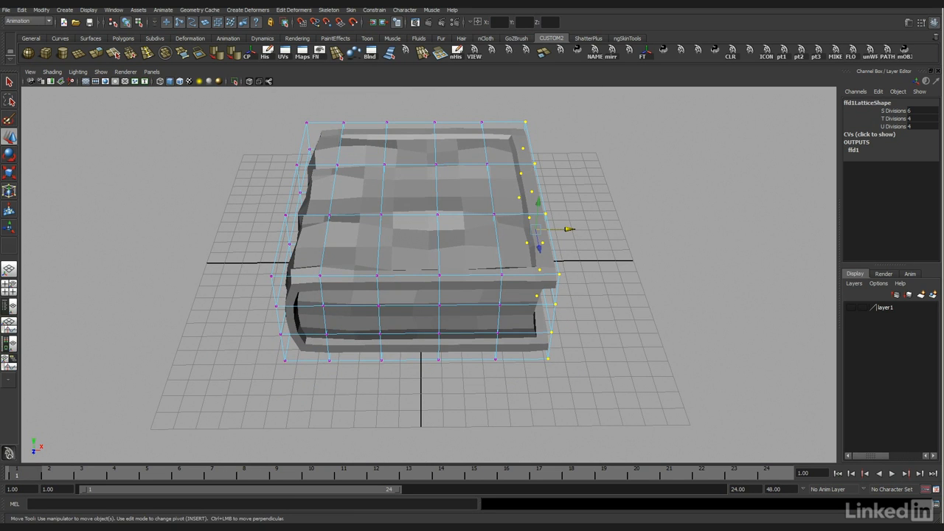
alt+drag(575, 241, 575, 223)
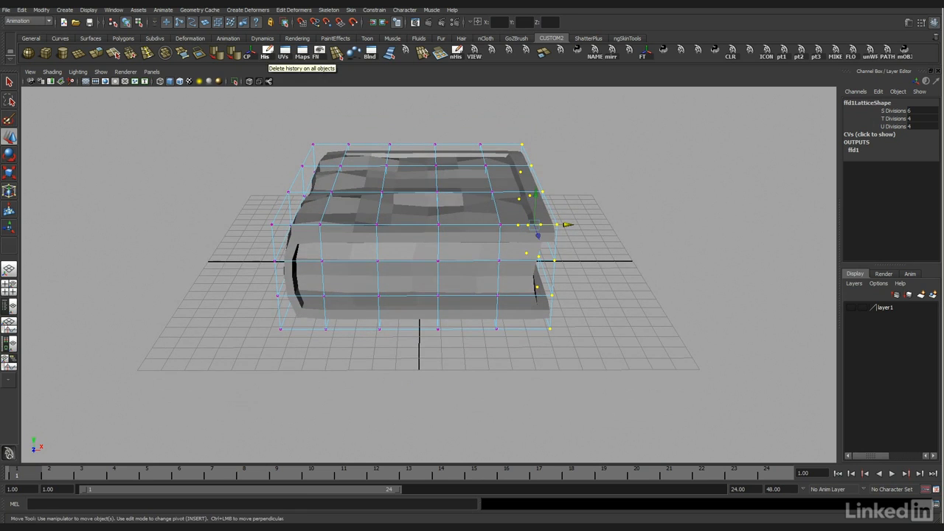
Delete history on all objects to bake the lattice deformation into the book, then select the pages and inspect them from the side.
click(266, 53)
alt+drag(443, 277, 443, 315)
click(441, 255)
alt+drag(428, 295, 425, 218)
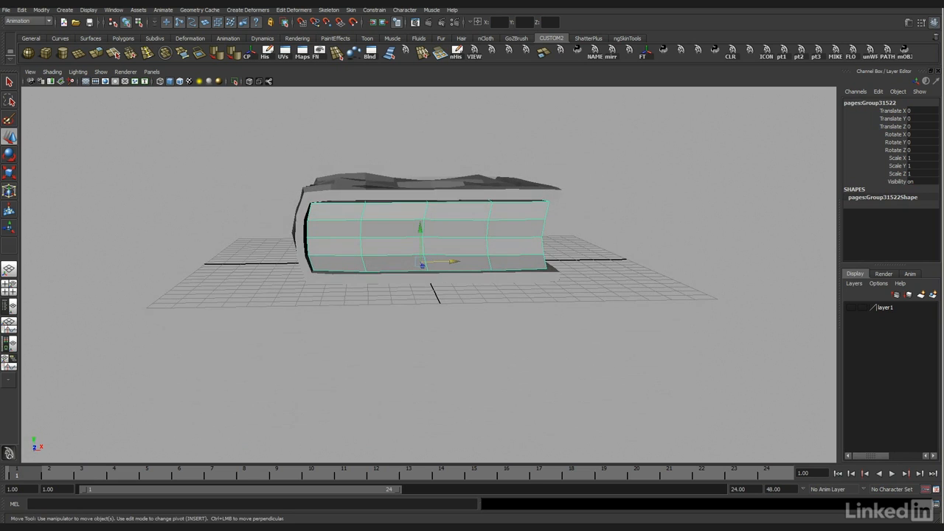
alt+drag(425, 218, 432, 213)
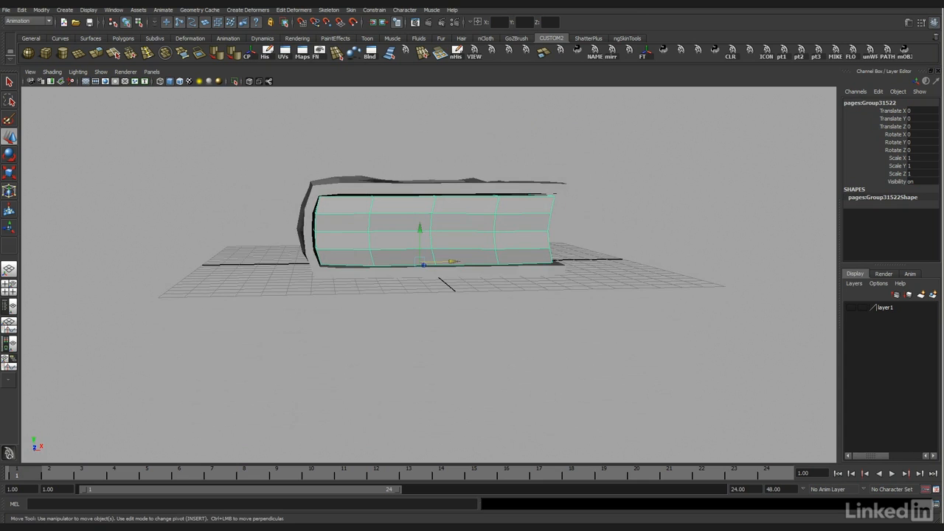
alt+drag(432, 213, 432, 284)
Unhide the skull's display layer, select the skull mesh and display the scene in wireframe.
click(850, 307)
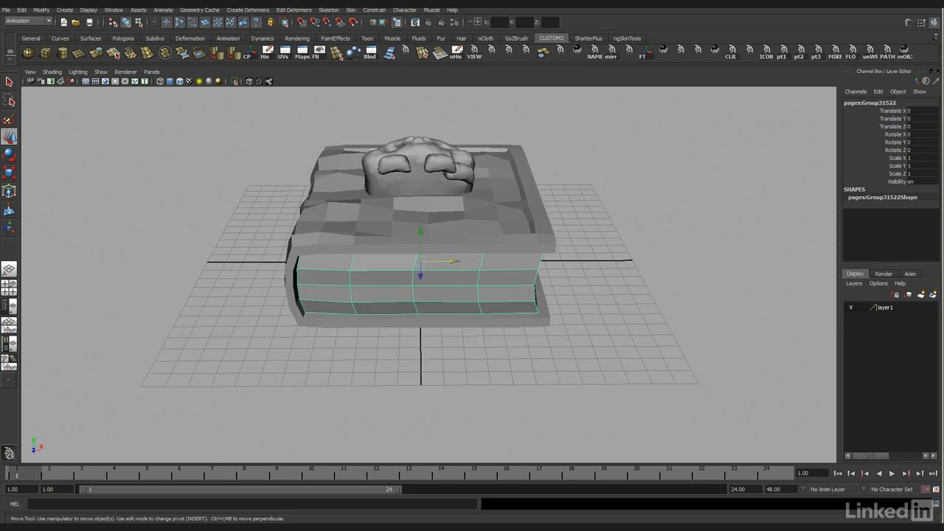
click(418, 171)
alt+drag(419, 171, 429, 125)
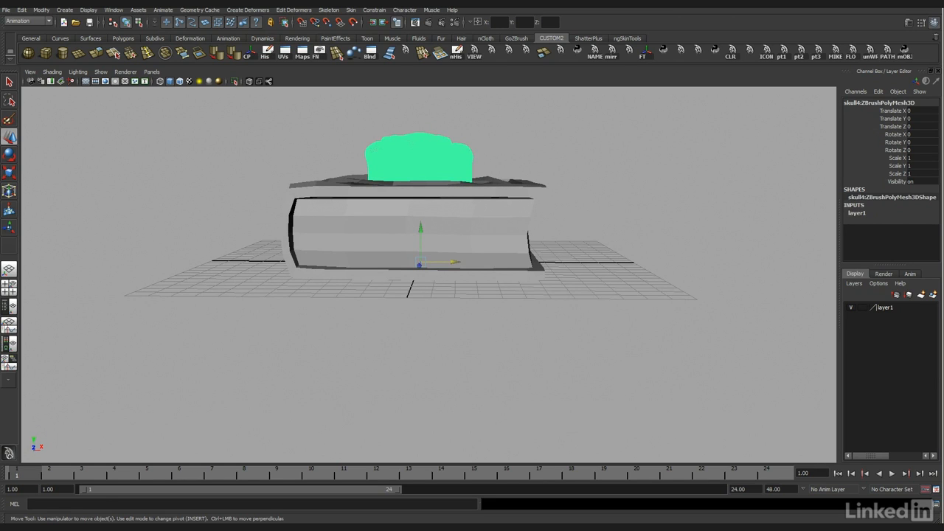
mouse_move(422, 263)
alt+mouse_down()
mouse_move(327, 267)
mouse_move(370, 276)
mouse_move(420, 264)
mouse_move(422, 255)
mouse_move(422, 272)
alt+mouse_up()
key(4)
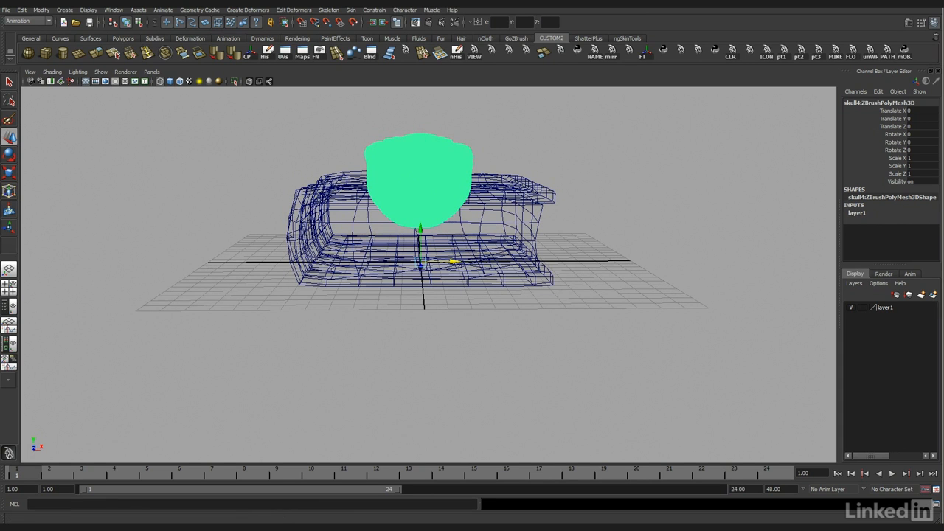
Create a lattice deformer with 4 × 4 × 4 divisions around the skull.
click(247, 10)
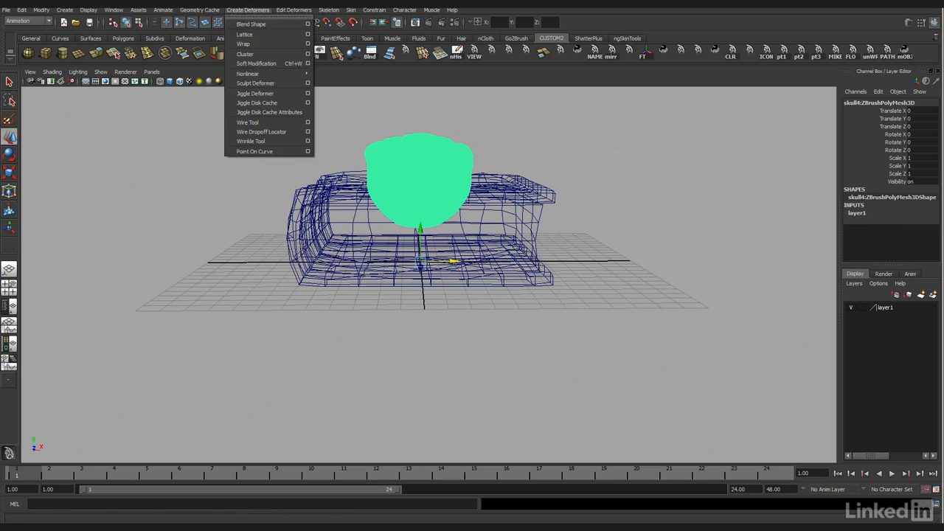
click(309, 35)
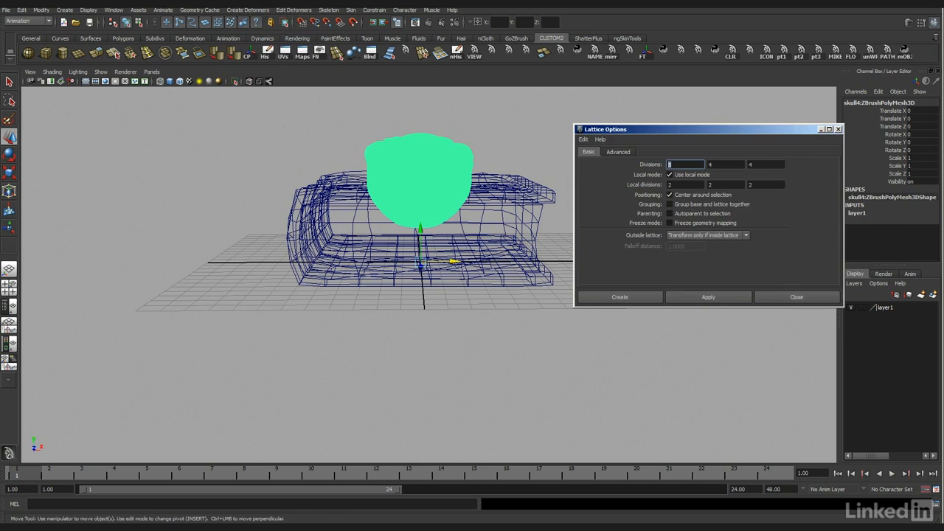
text(4)
key(Tab)
text(4)
click(620, 297)
Flatten the part of the skull protruding from the cover by moving its upper rows of lattice points vertically in shaded view.
right_drag(471, 142, 470, 110)
mouse_move(331, 108)
mouse_down()
mouse_move(505, 143)
mouse_move(509, 163)
mouse_move(550, 169)
mouse_move(515, 164)
mouse_up()
key(5)
scroll(515, 164, up, 4)
alt+middle_drag(515, 164, 529, 314)
drag(424, 156, 428, 125)
drag(314, 143, 533, 249)
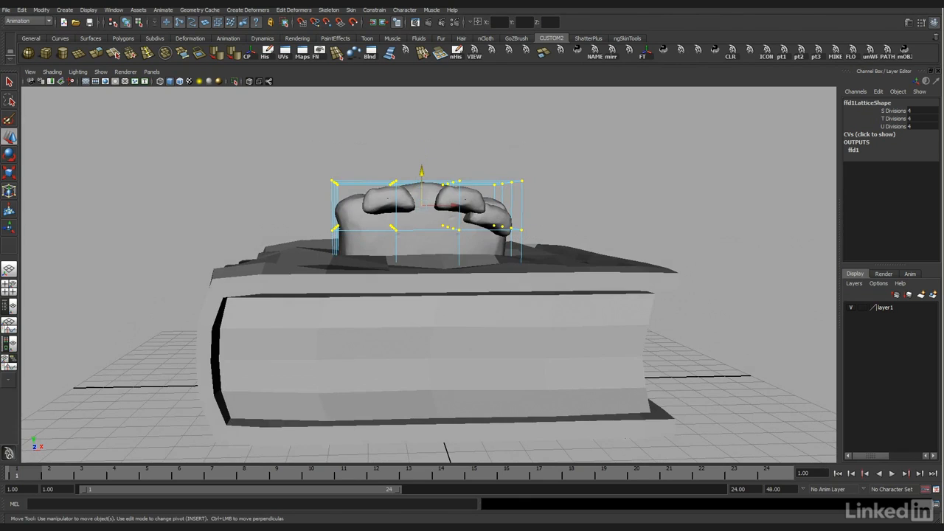
mouse_move(422, 172)
mouse_down()
mouse_move(550, 225)
mouse_move(536, 184)
mouse_move(481, 191)
mouse_move(418, 177)
mouse_move(414, 186)
mouse_move(410, 173)
mouse_up()
drag(244, 156, 545, 207)
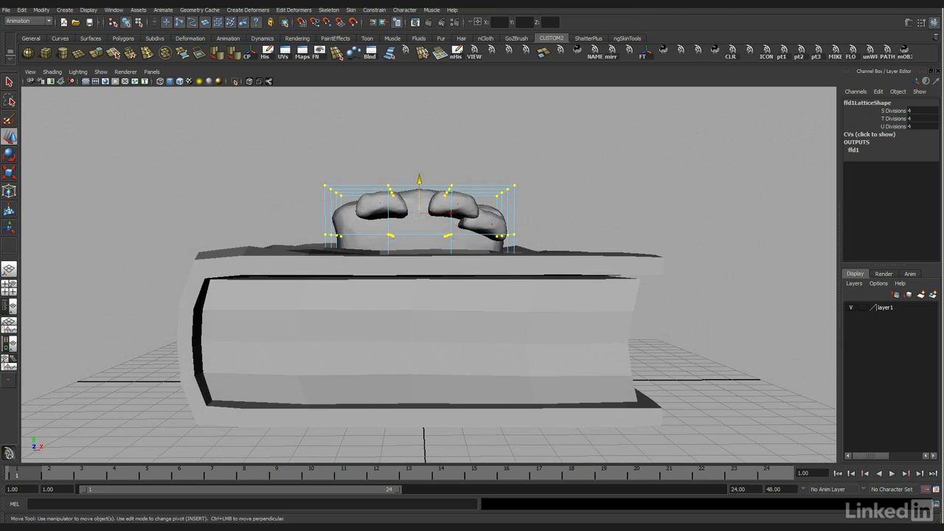
drag(420, 158, 420, 160)
alt+middle_drag(420, 160, 418, 120)
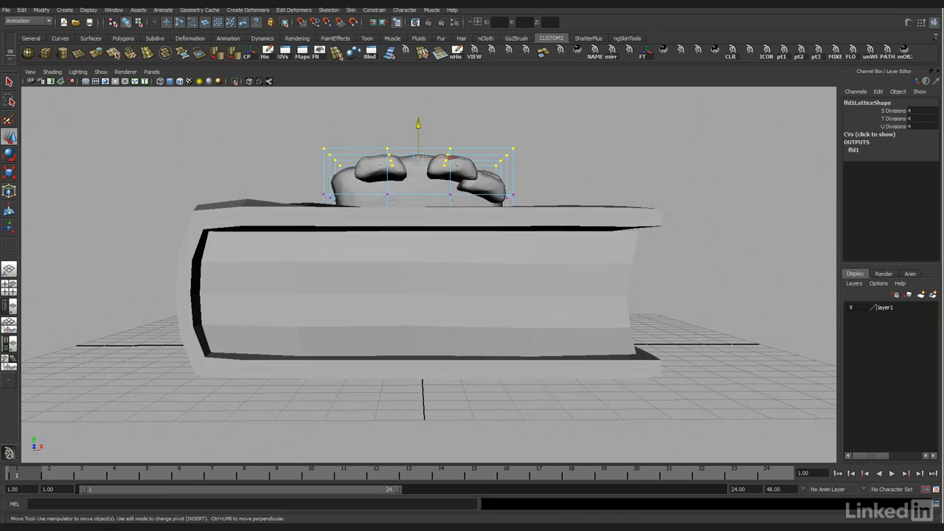
Raise the skull lattice's lower point rows until its base lies within the cover's thickness, and delete history on all objects.
key(4)
drag(539, 317, 310, 277)
drag(418, 258, 419, 209)
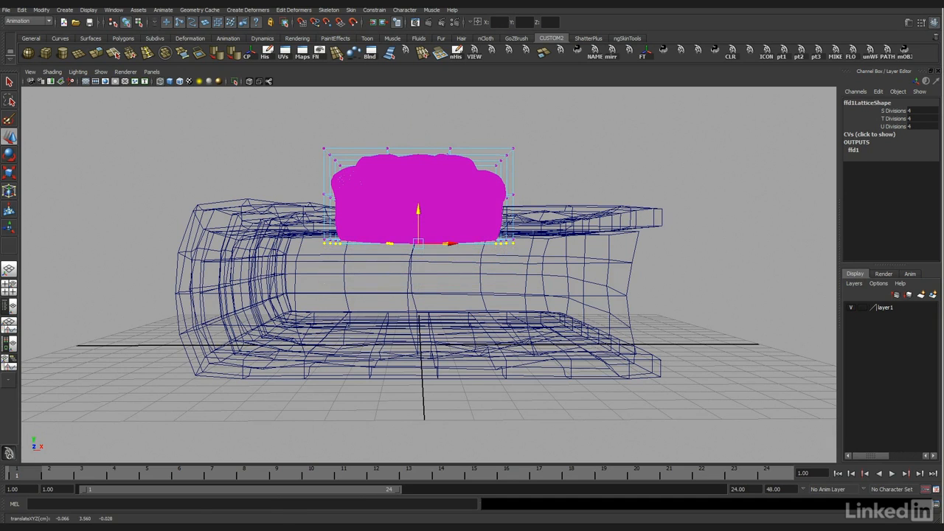
drag(544, 263, 308, 227)
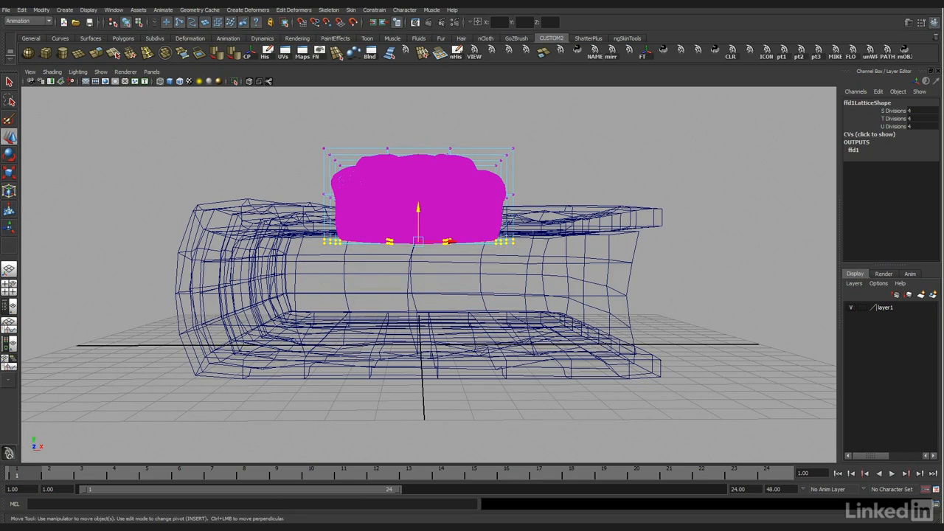
click(475, 53)
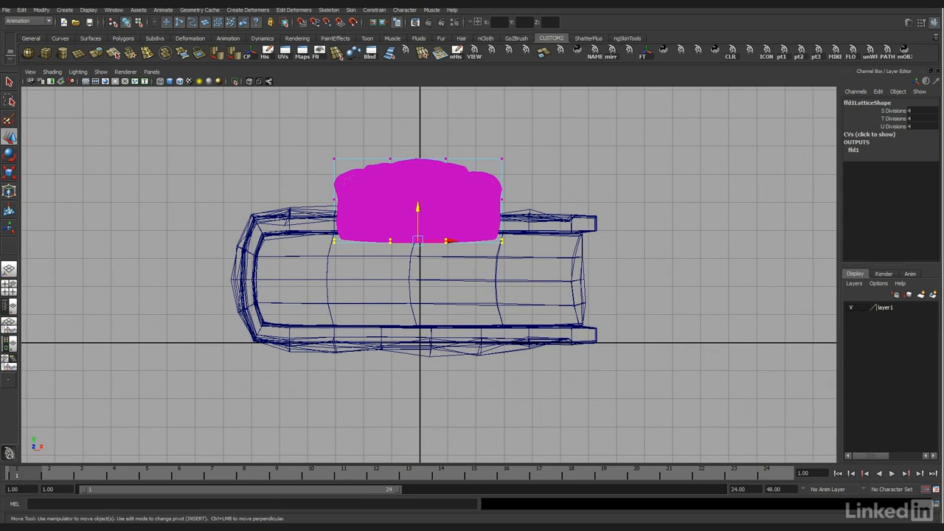
drag(417, 209, 417, 196)
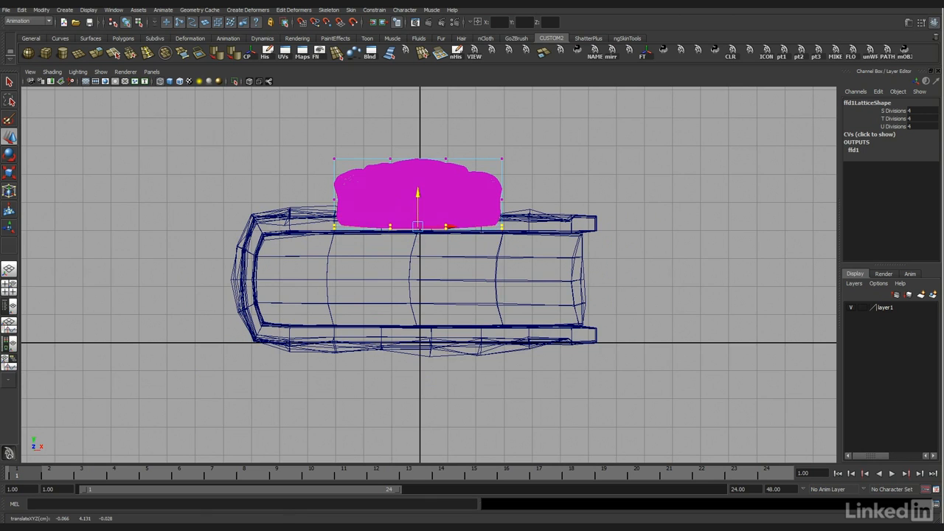
scroll(429, 273, up, 3)
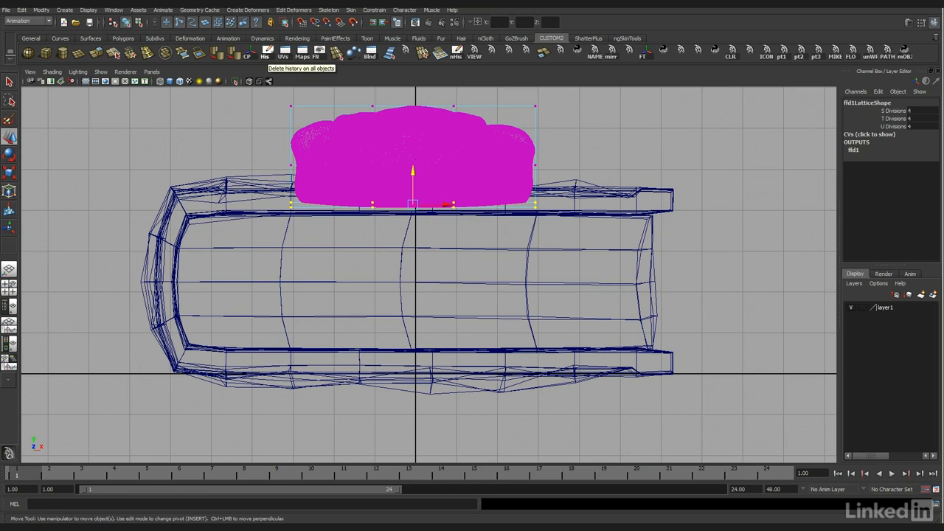
click(266, 50)
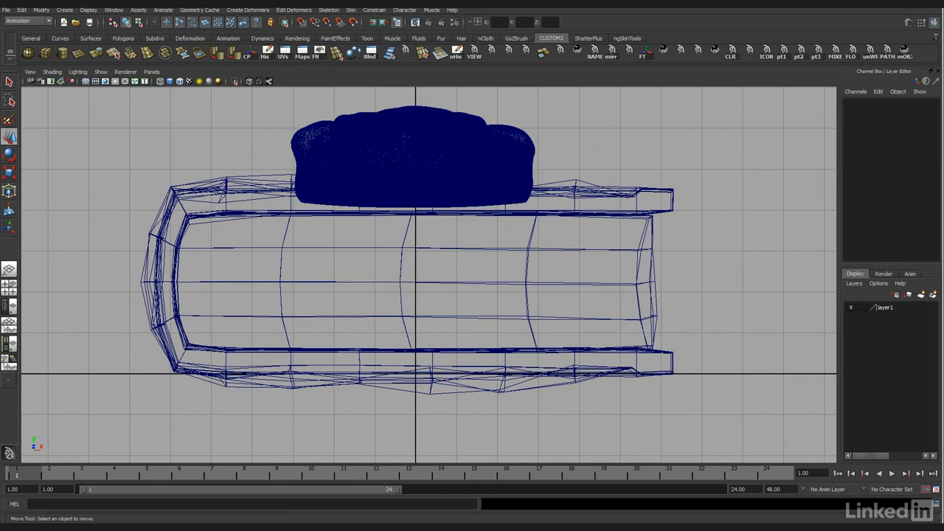
Select the skull mesh and export the selection as an OBJ file named skullFIX in the base meshes folder.
click(415, 159)
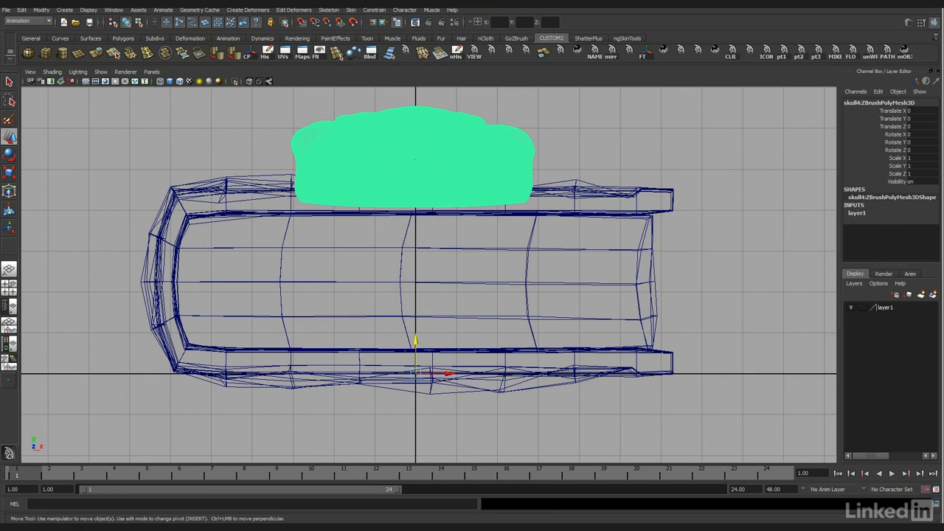
click(6, 9)
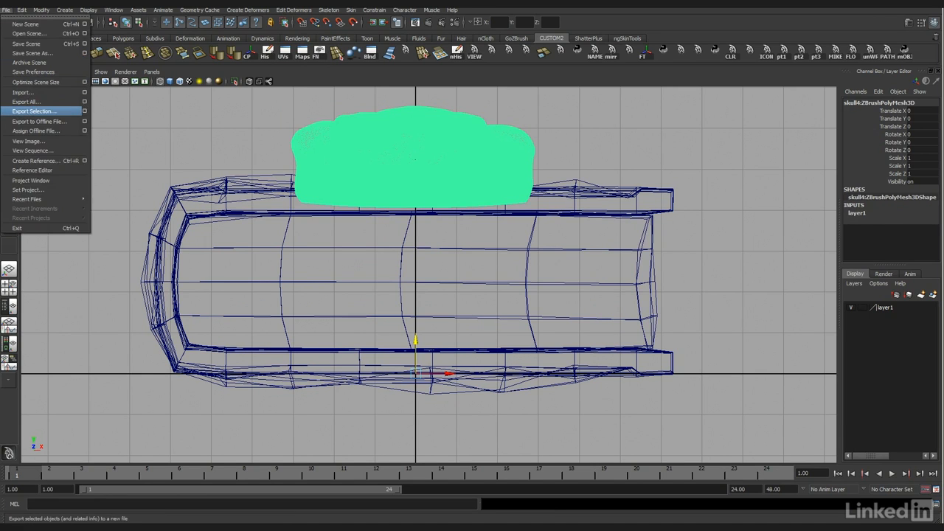
click(33, 110)
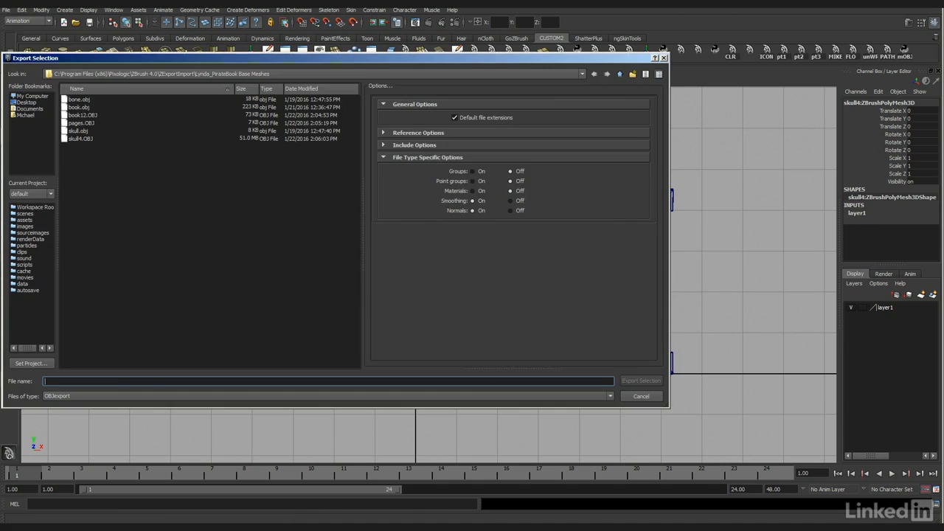
text(skull)
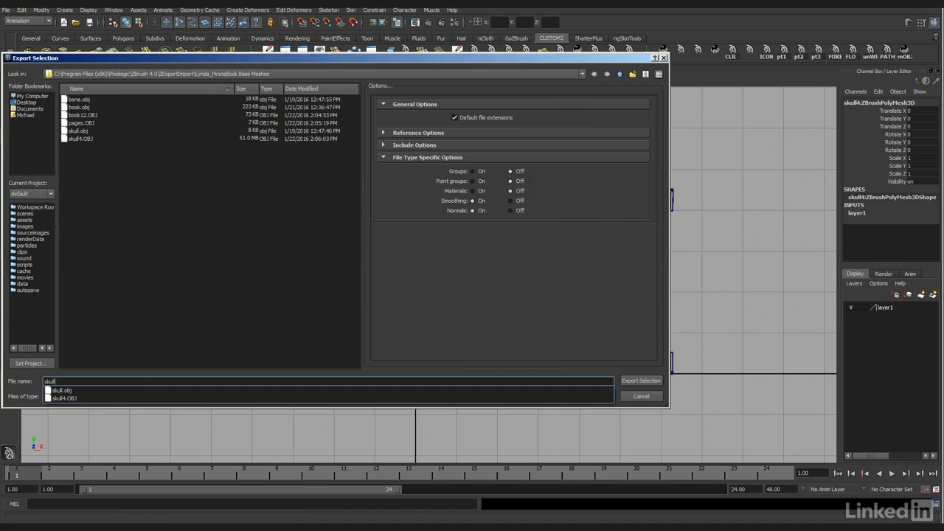
text(FIX)
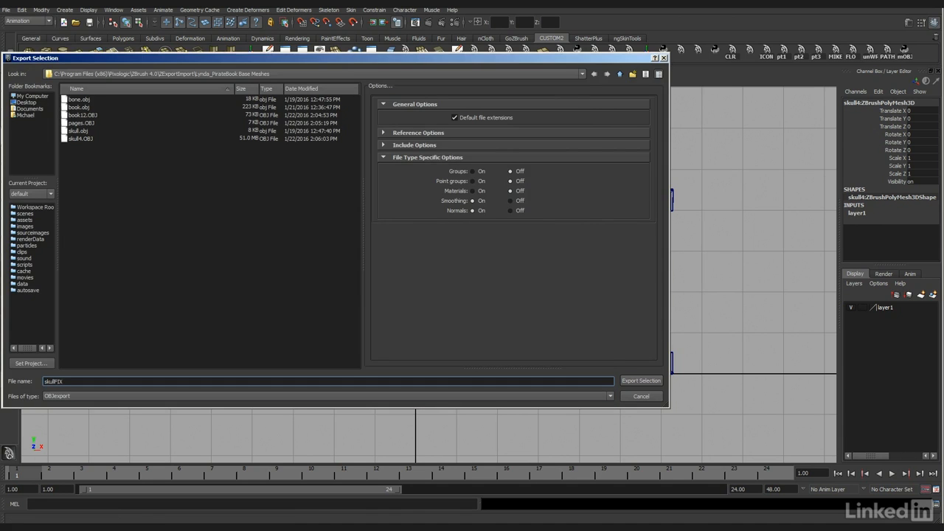
key(Return)
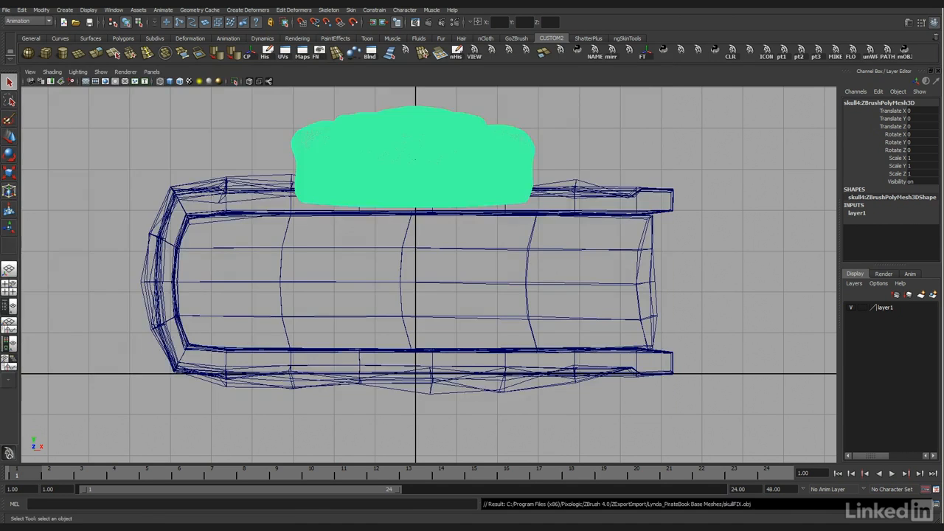
Select the book cover mesh and export the selection as an OBJ file named coverFIX.
click(649, 372)
click(6, 10)
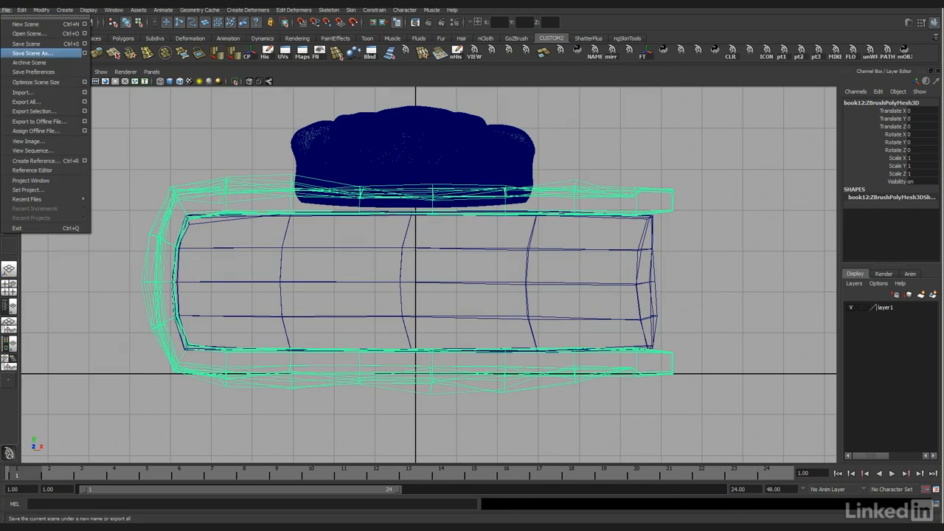
click(85, 112)
text(cover)
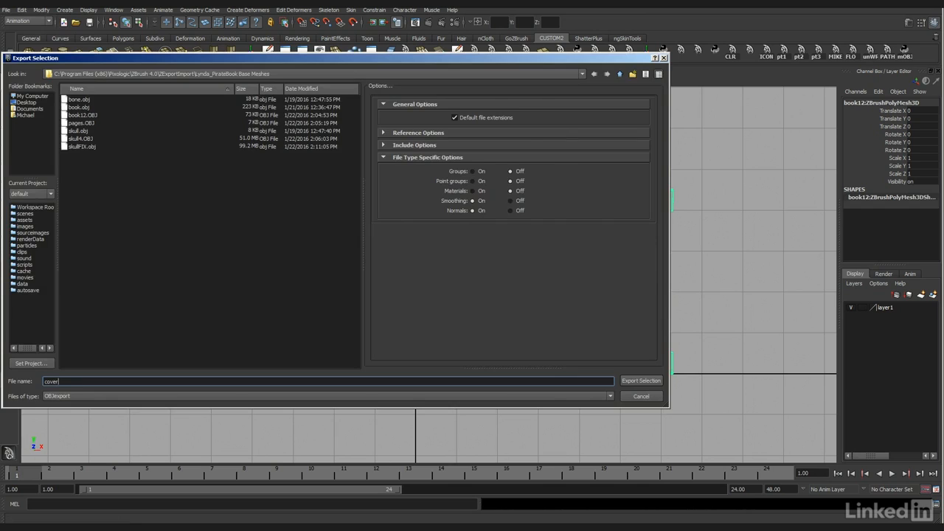
text(FIX)
click(641, 381)
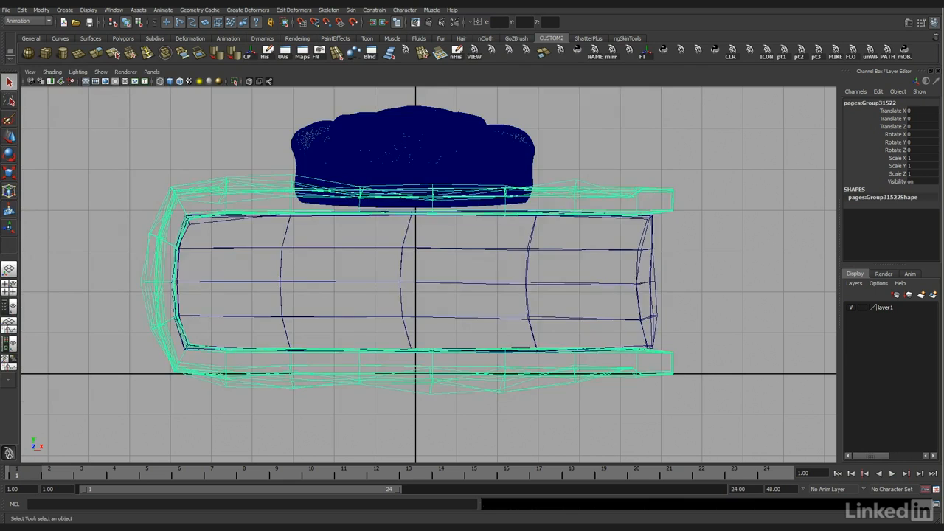
Select the pages mesh between the covers, export the selection as an OBJ file named pagesFIX, and clear the selection.
click(530, 283)
click(6, 10)
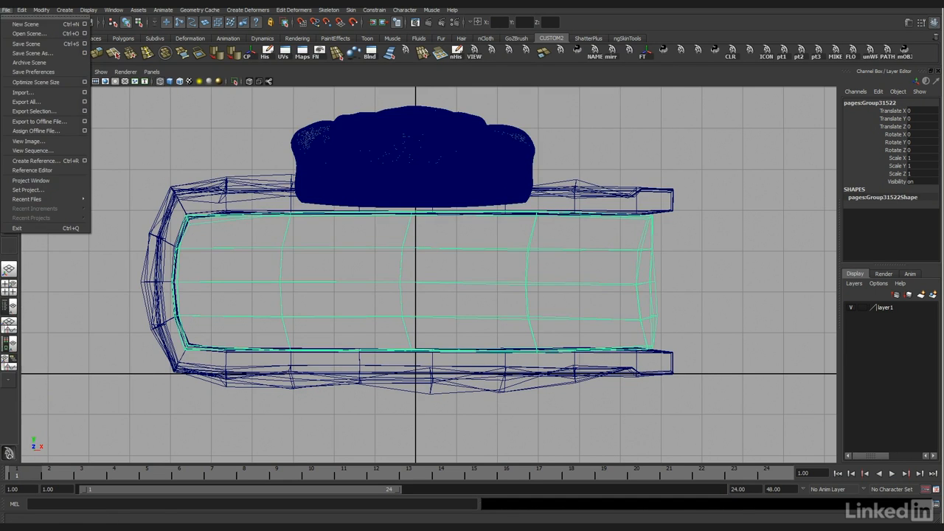
click(30, 111)
text(pagesFIX)
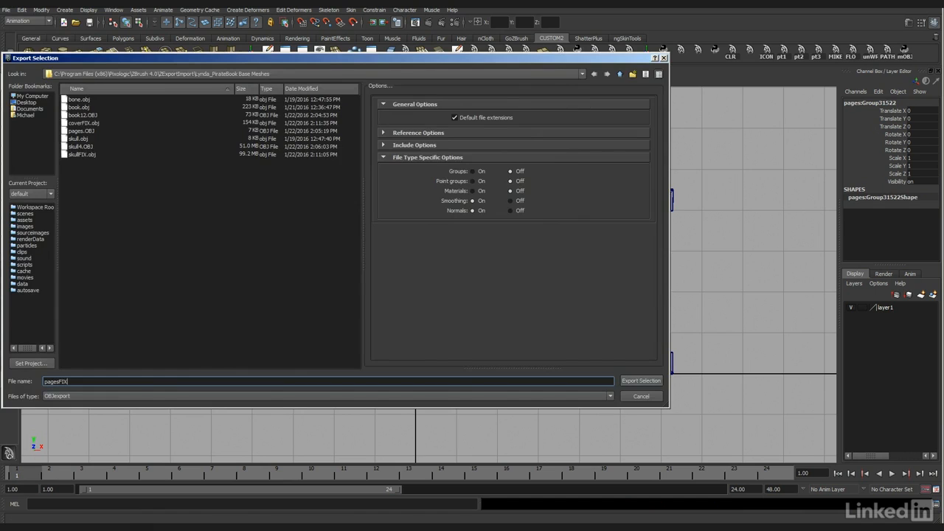
click(641, 380)
click(649, 417)
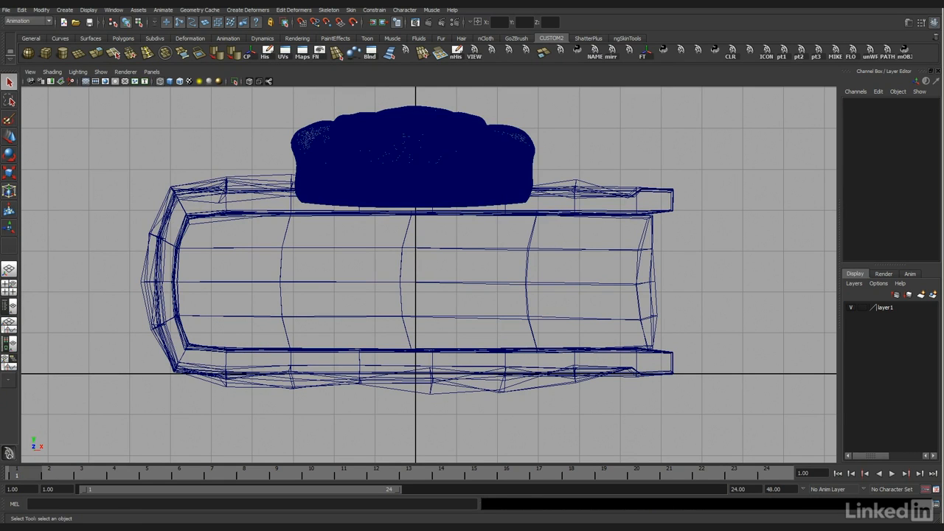
Switch to ZBrush, where the skull subtool is open.
mouse_move(413, 522)
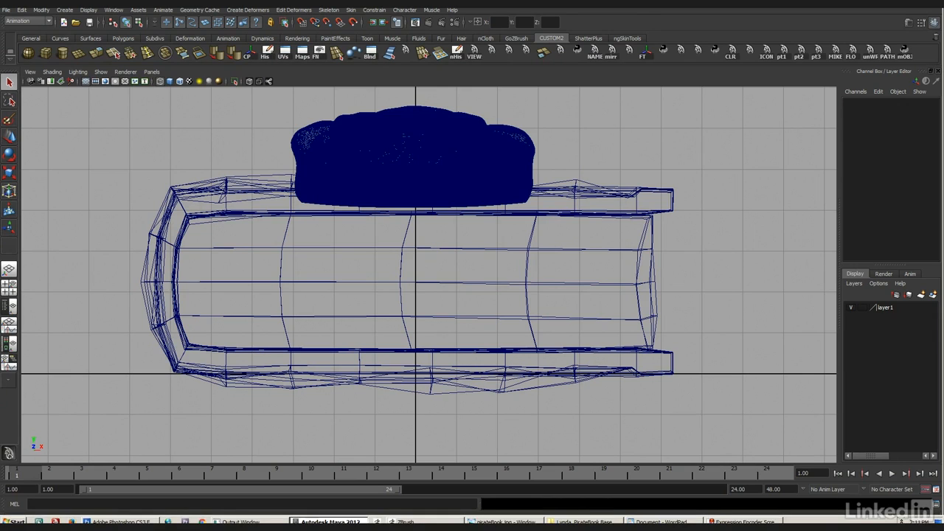
click(408, 522)
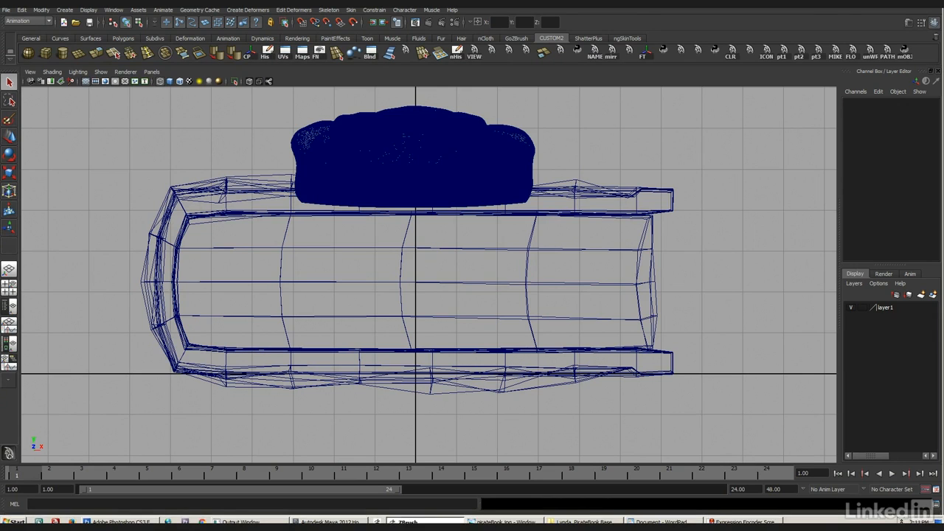
click(404, 521)
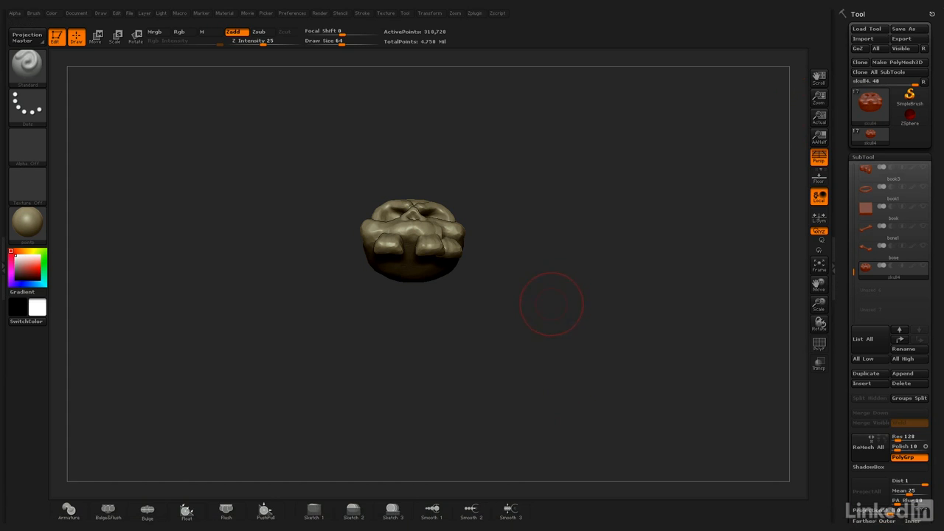